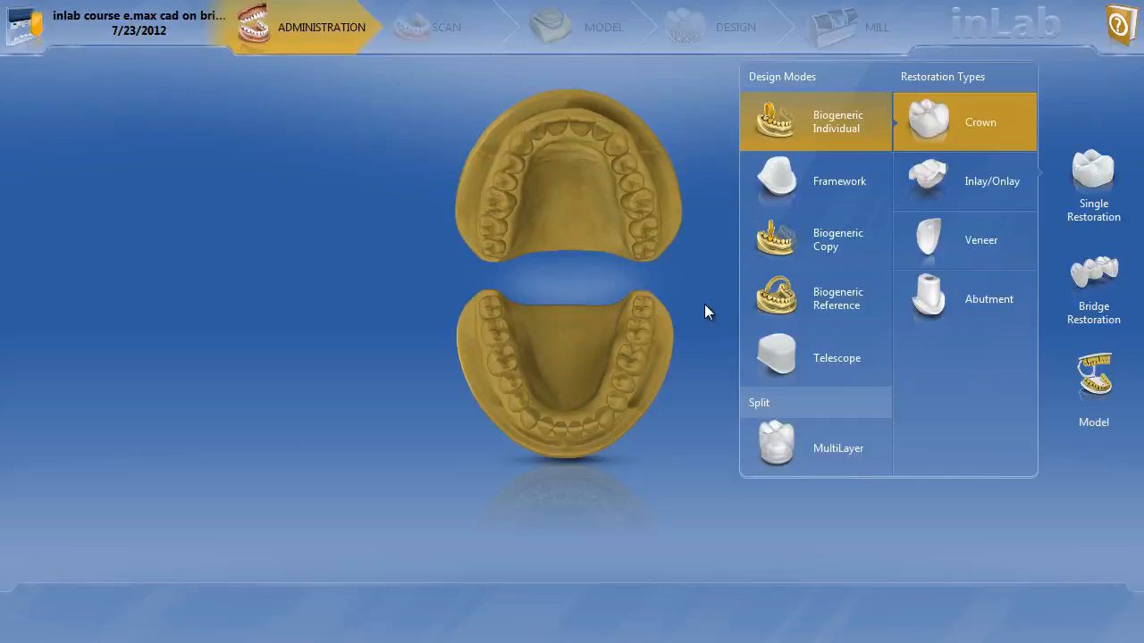
Step: Define a Biogeneric Individual MultiLayer bridge with crowns on lower teeth 18 and 20 and a pontic on tooth 19
click(1099, 295)
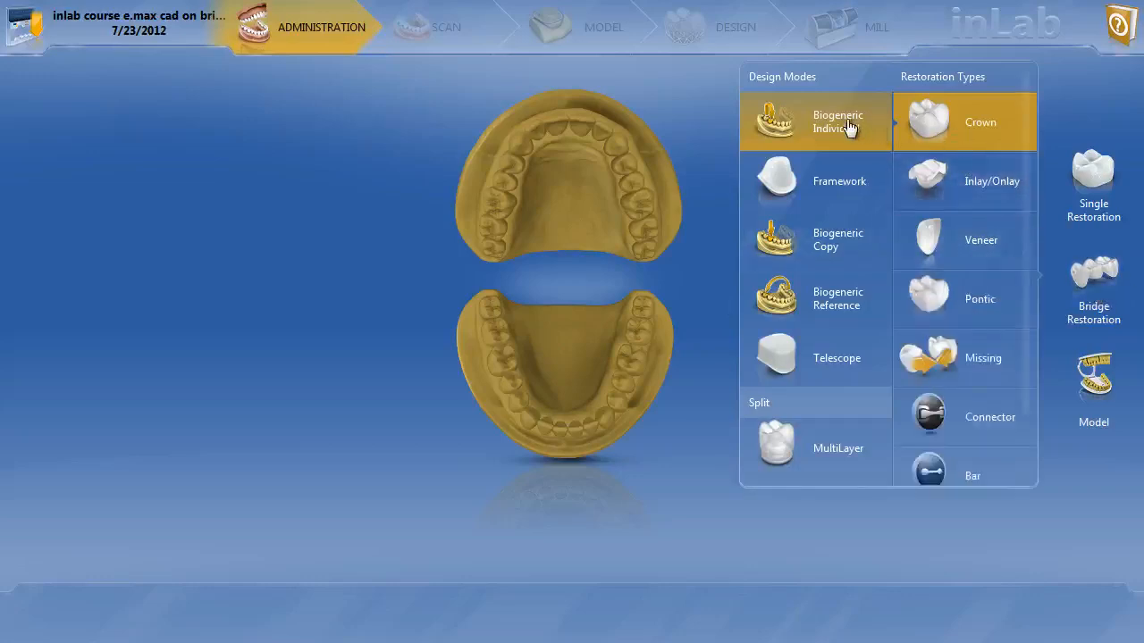
click(819, 462)
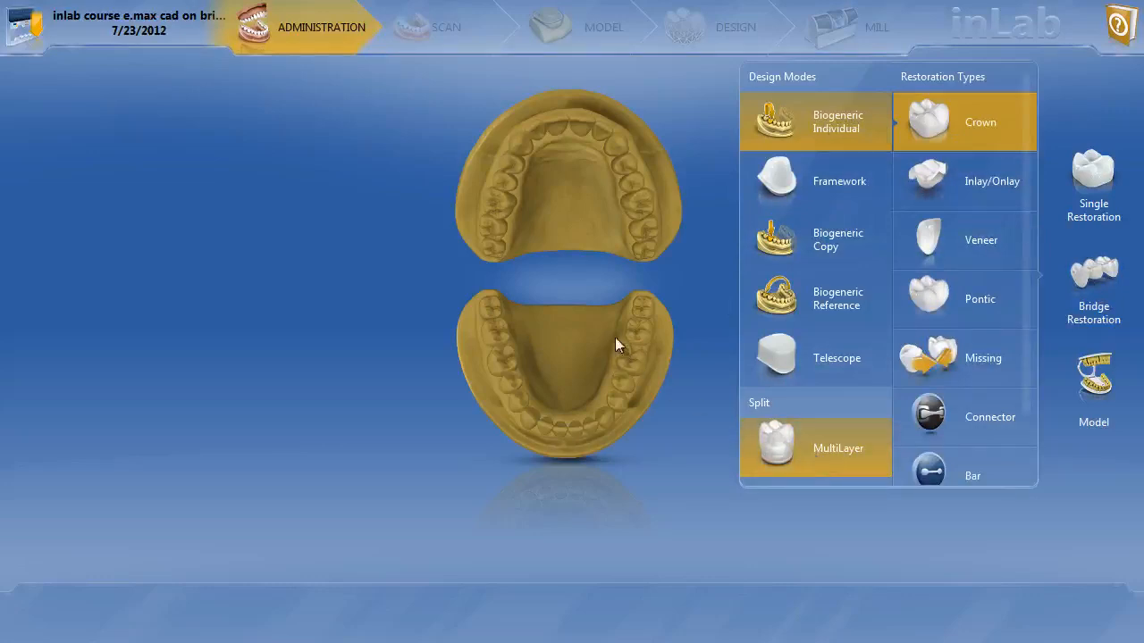
click(638, 329)
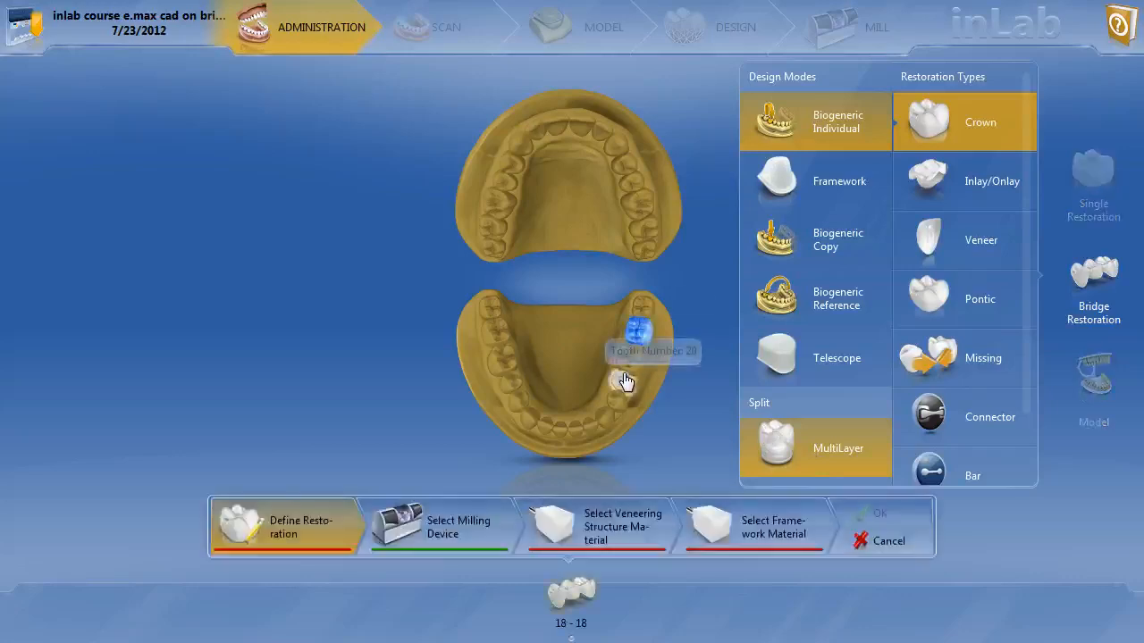
click(624, 381)
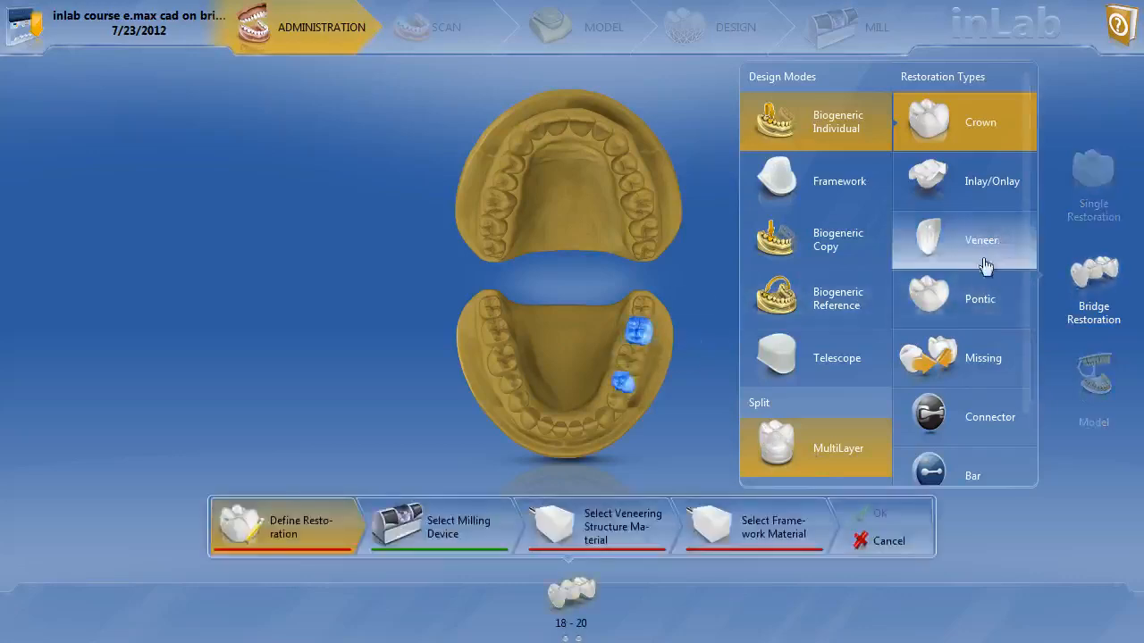
click(982, 301)
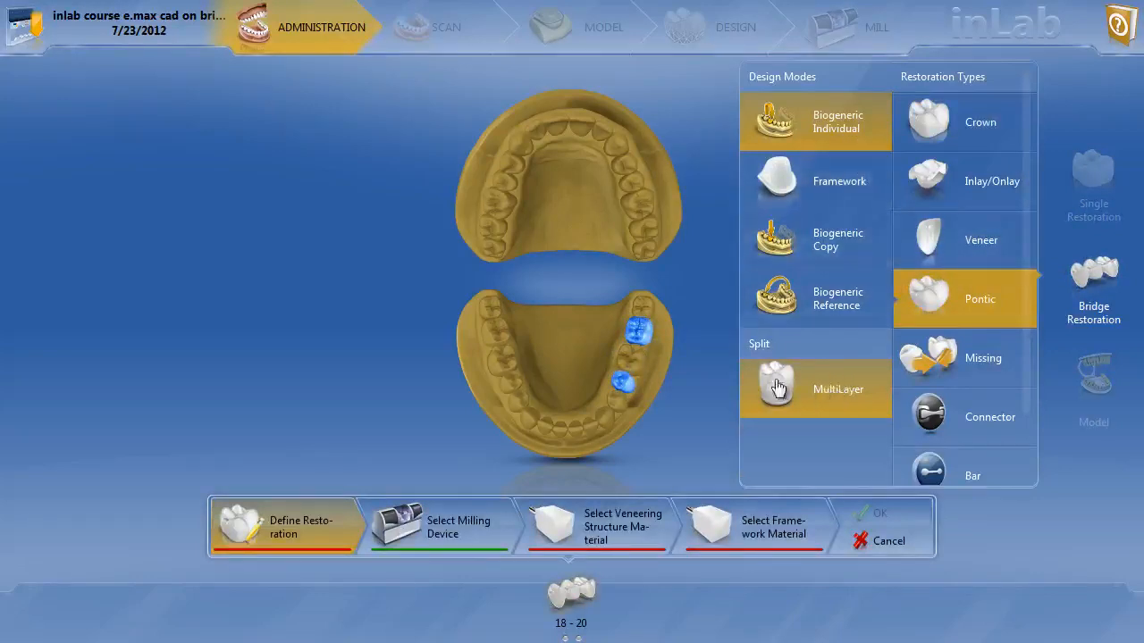
click(635, 369)
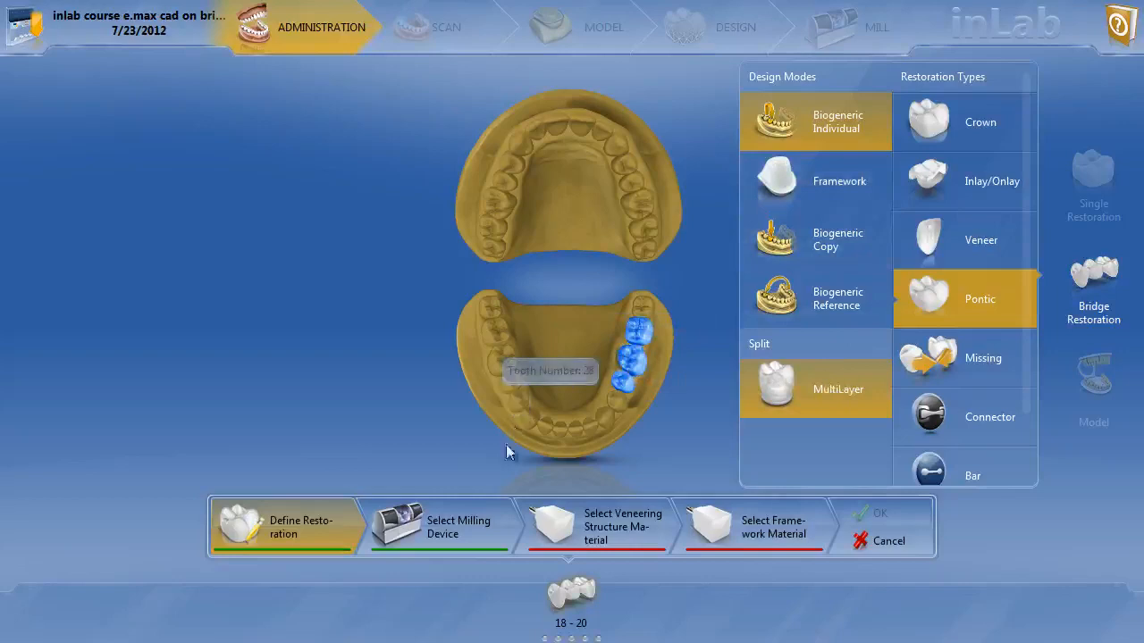
Step: Choose Ivoclar Vivadent IPS e.max CAD as veneering structure material and IPS e.max ZirCAD as framework material for the bridge
click(630, 521)
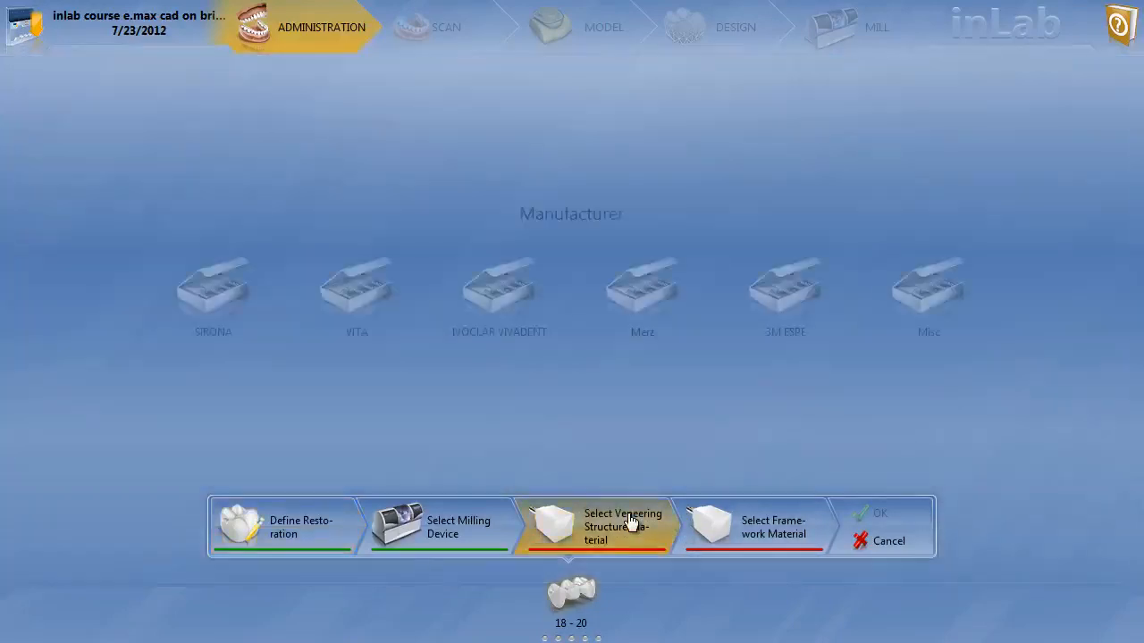
click(490, 287)
click(519, 403)
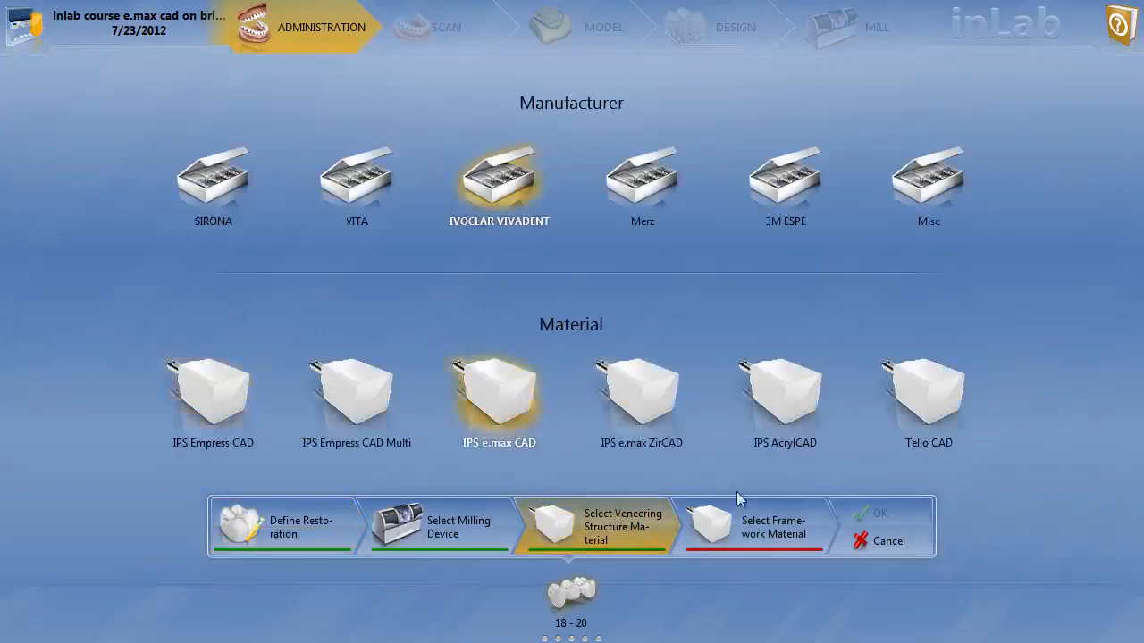
click(787, 520)
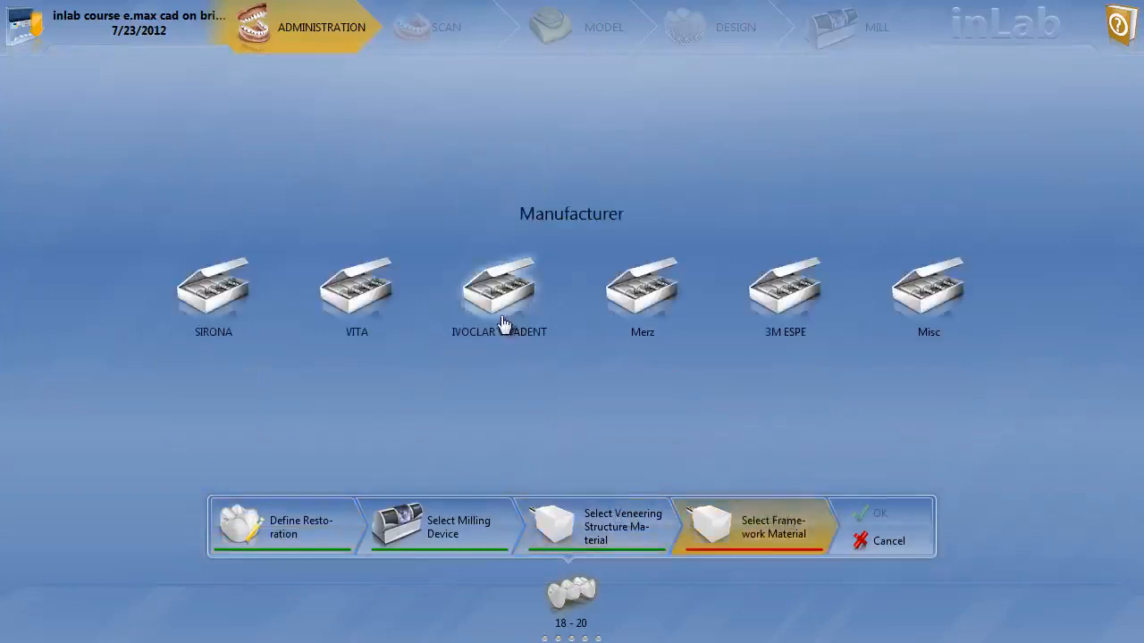
click(506, 255)
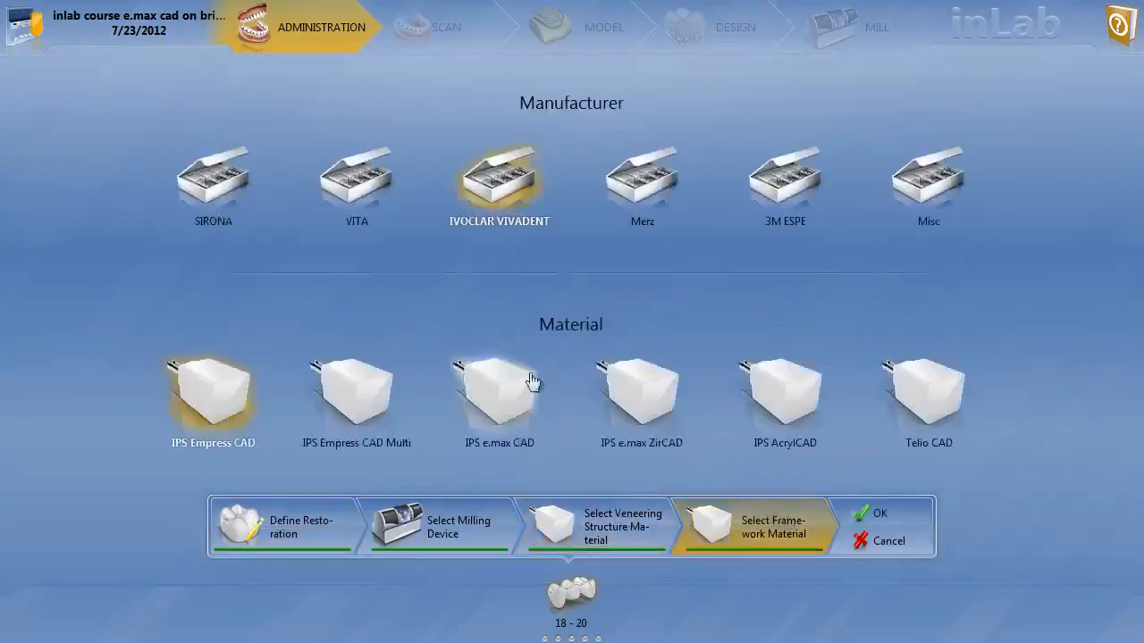
click(651, 408)
click(874, 513)
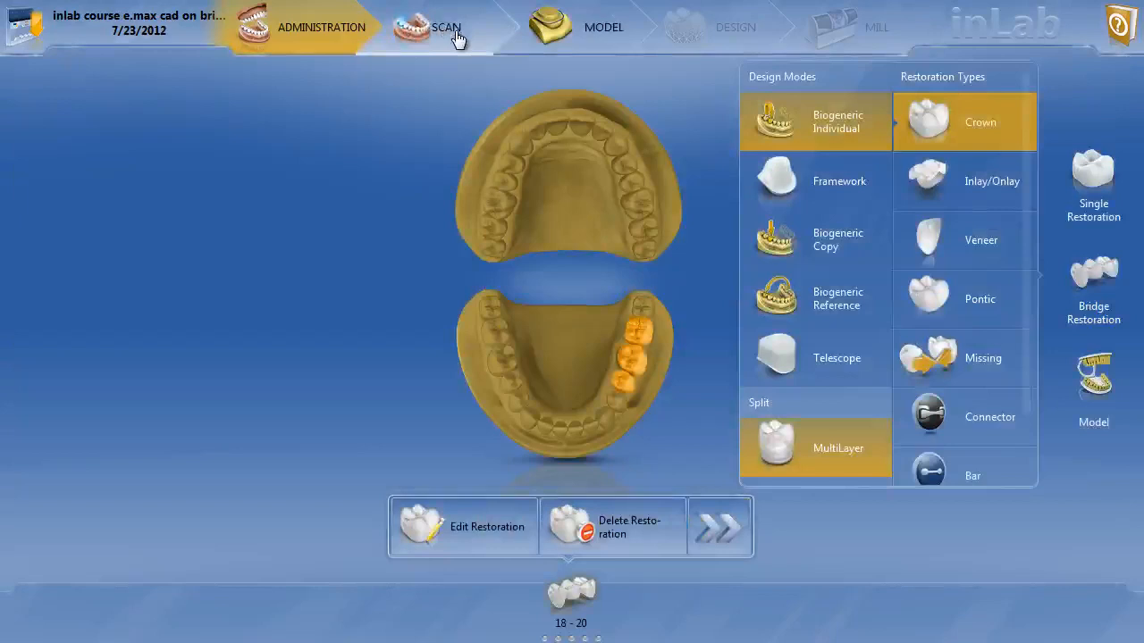
Step: Move on to the Model phase and begin drawing the preparation margins on the lower jaw model
click(596, 29)
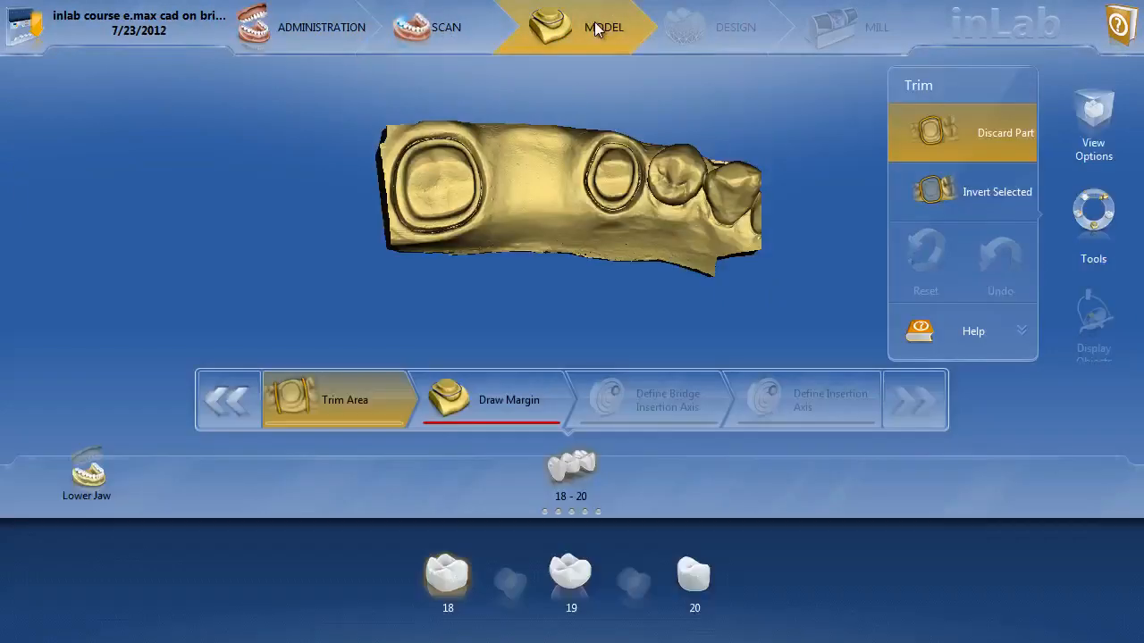
click(495, 398)
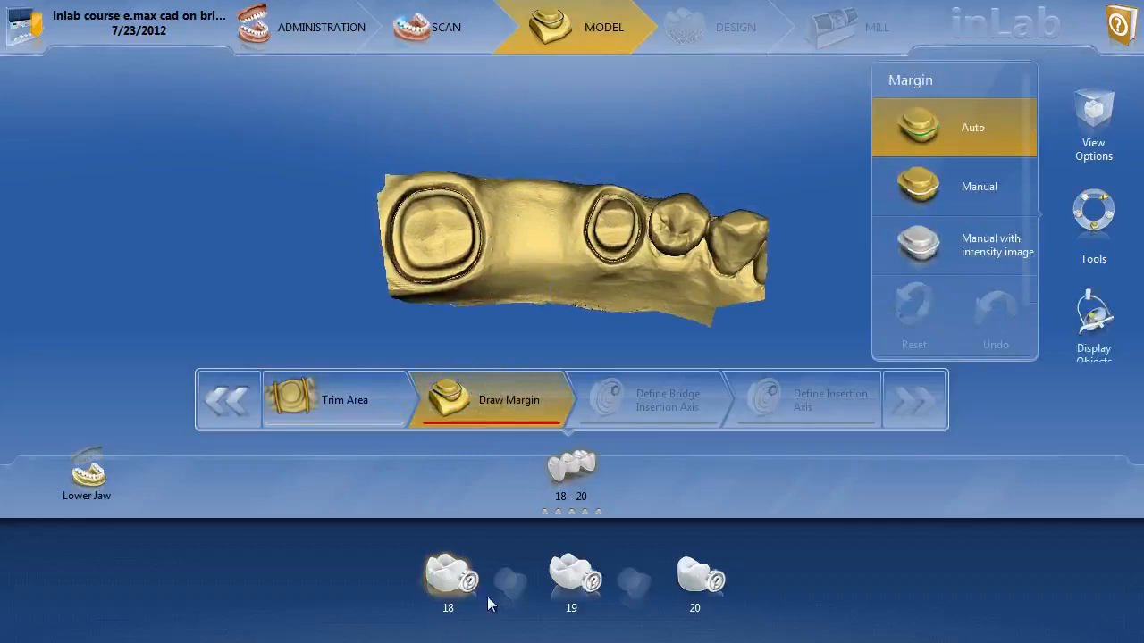
Step: Try to trace the tooth 18 preparation margin with automatic margin detection
scroll(477, 311, up, 5)
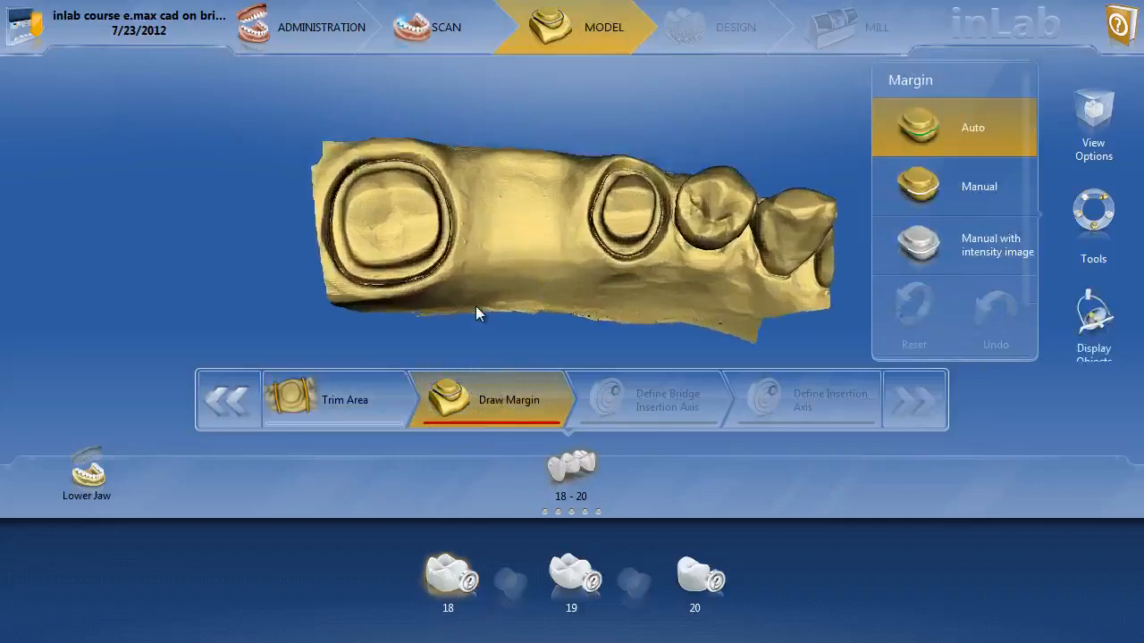
right_drag(485, 259, 539, 277)
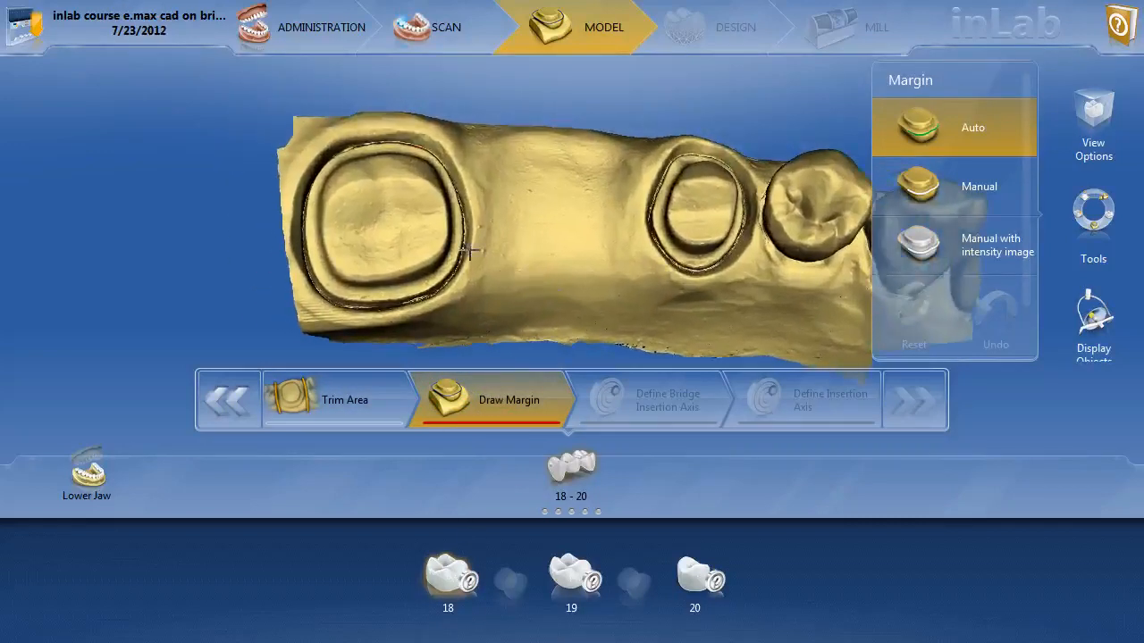
click(464, 241)
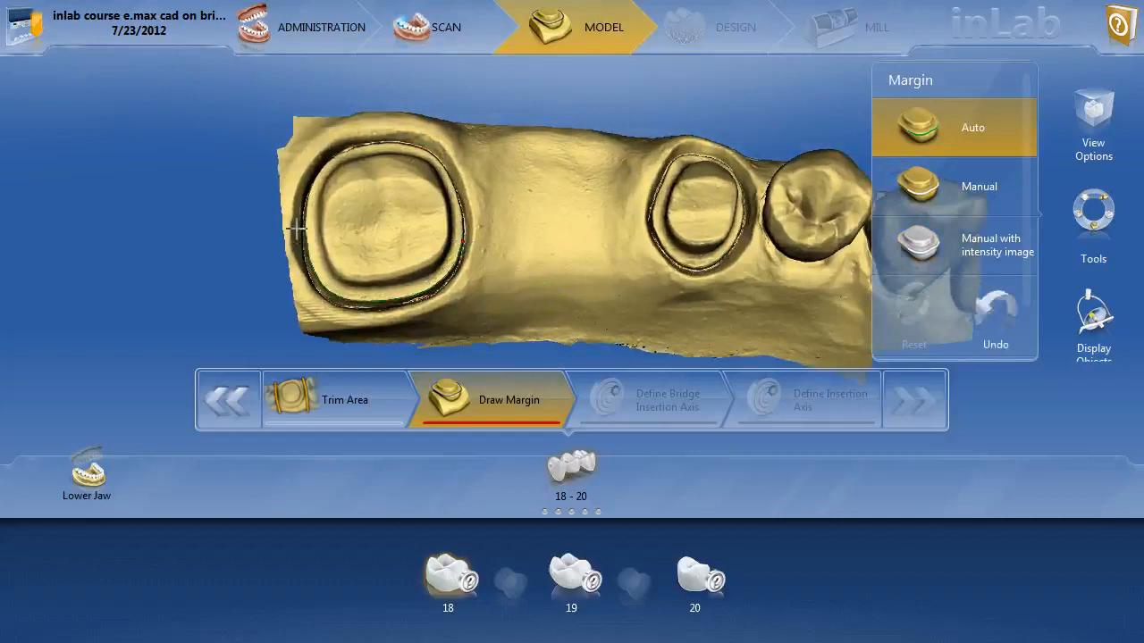
click(313, 192)
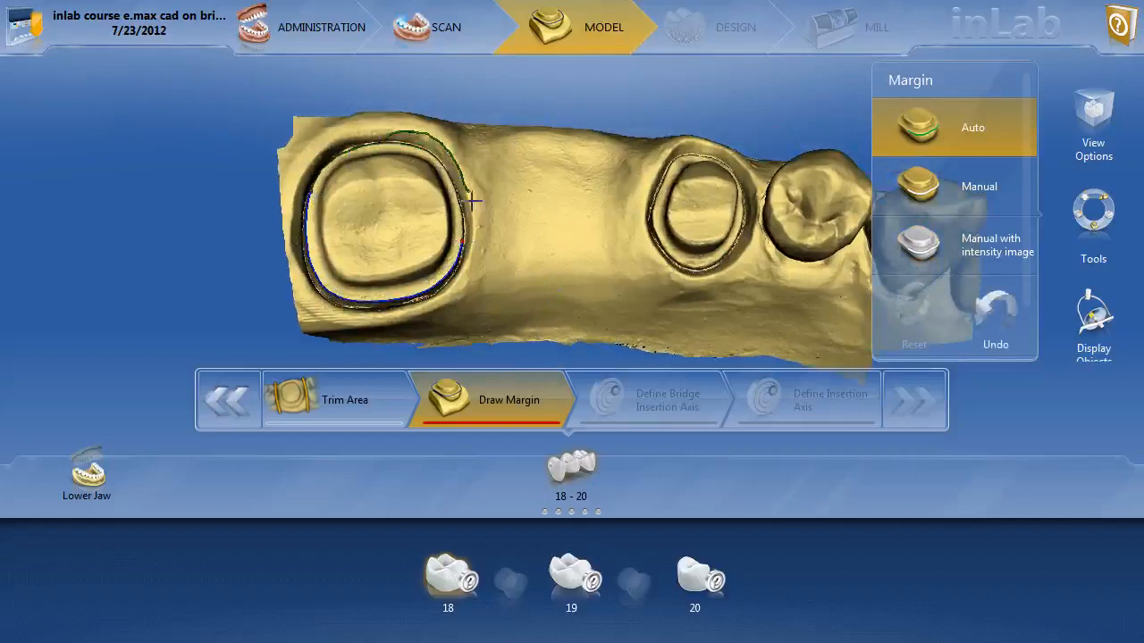
click(463, 231)
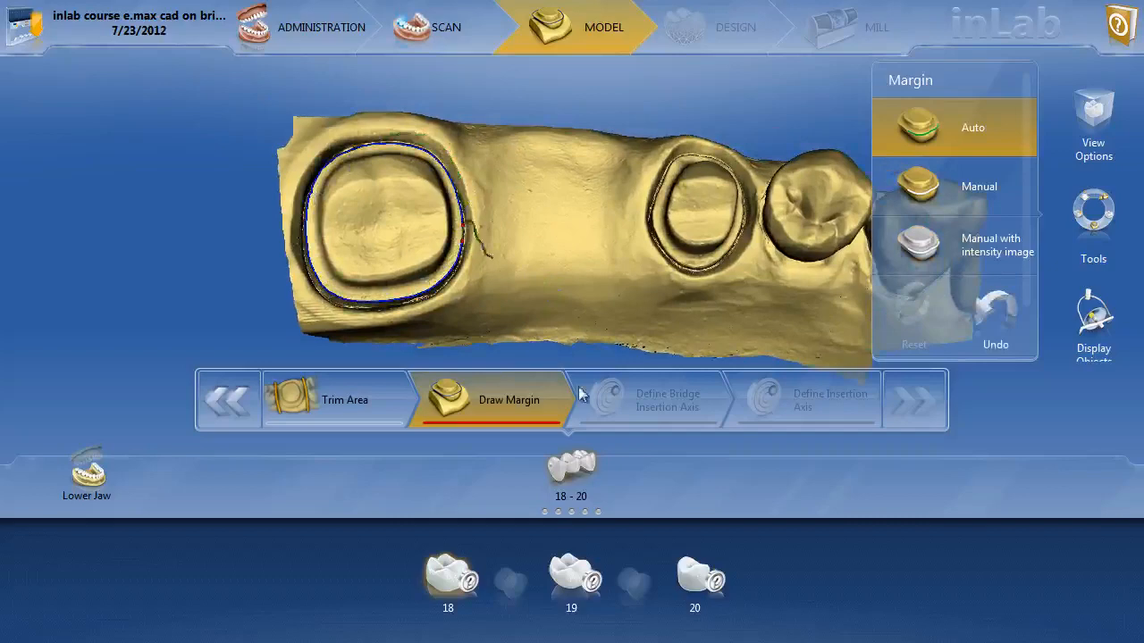
Step: Trace a closed margin around the tooth 20 preparation with automatic margin detection
click(680, 585)
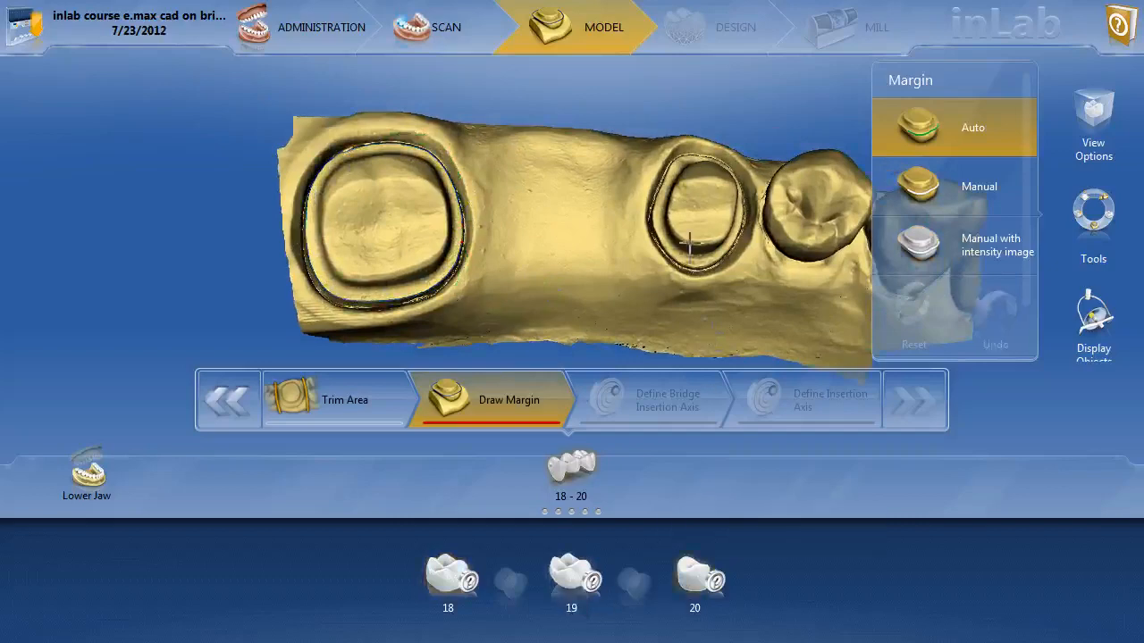
scroll(657, 239, up, 5)
right_drag(664, 241, 484, 294)
click(546, 188)
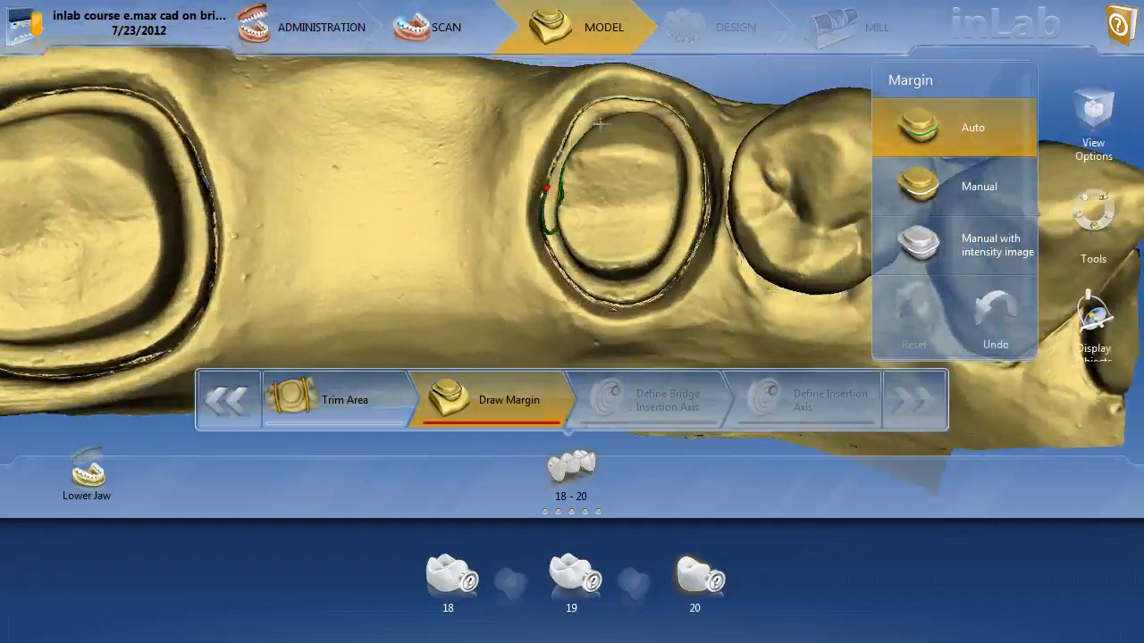
click(702, 195)
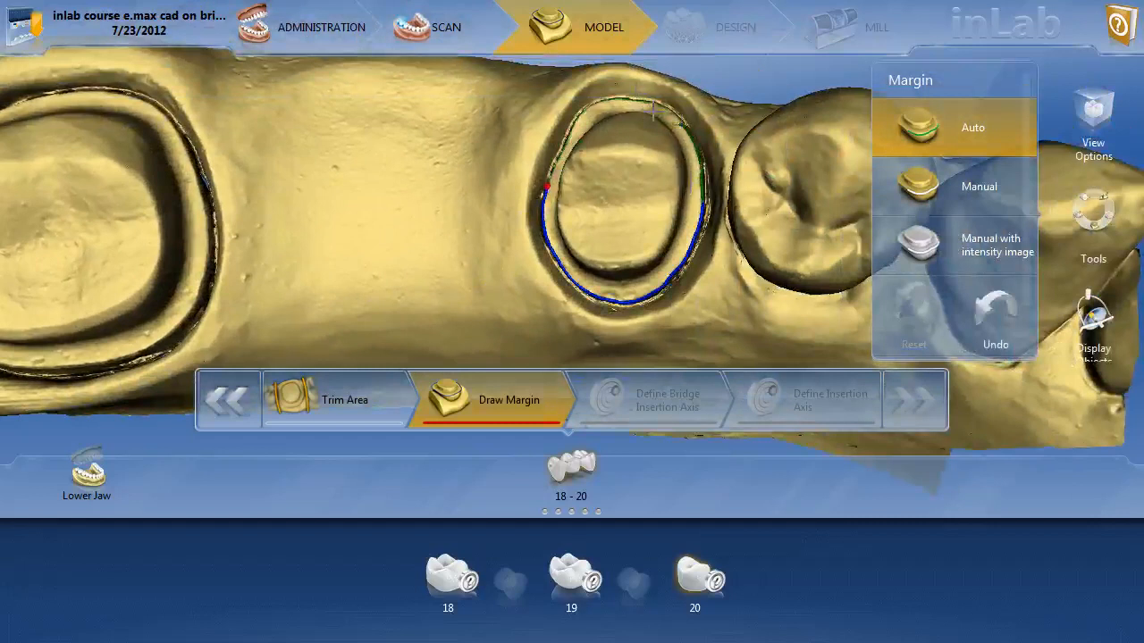
click(545, 185)
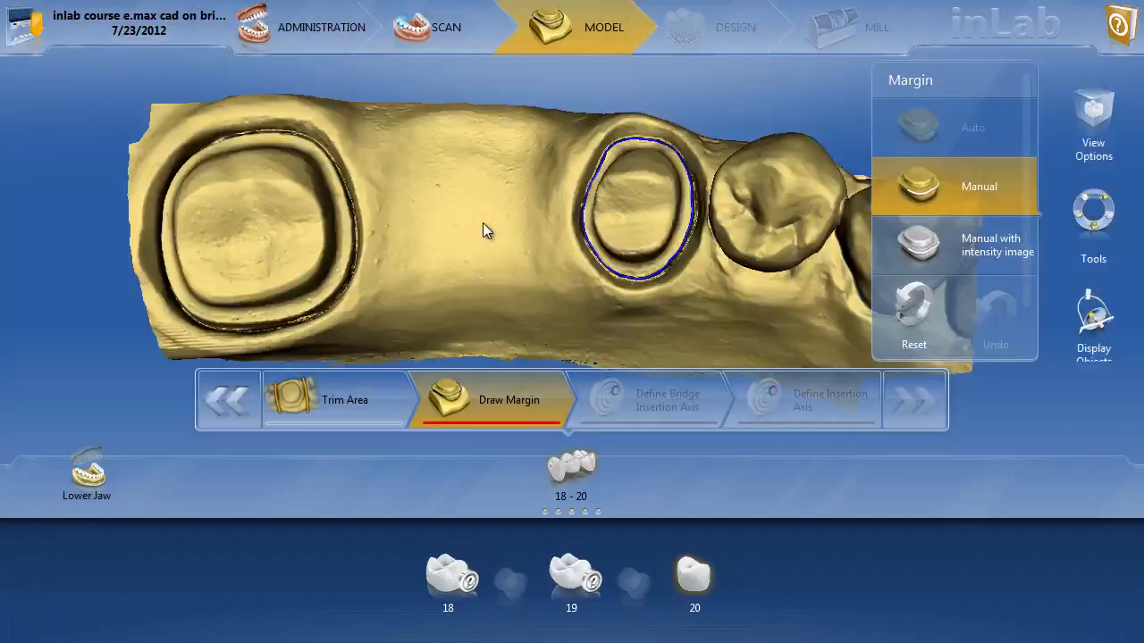
Step: Trace a closed margin around the tooth 18 preparation, using automatic margin detection
click(578, 594)
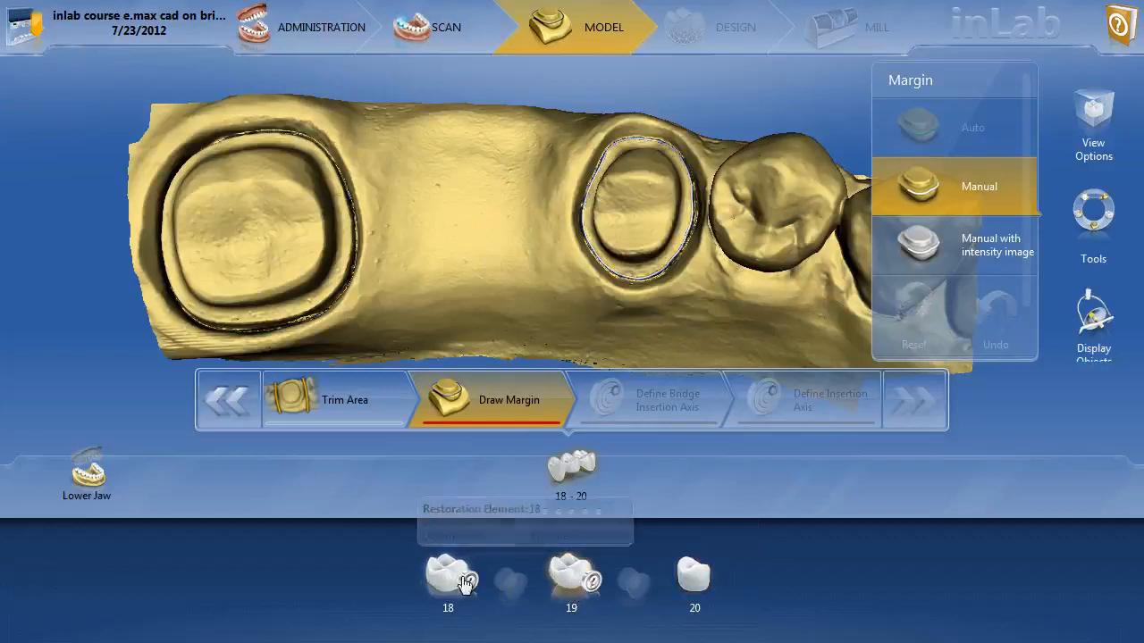
click(438, 590)
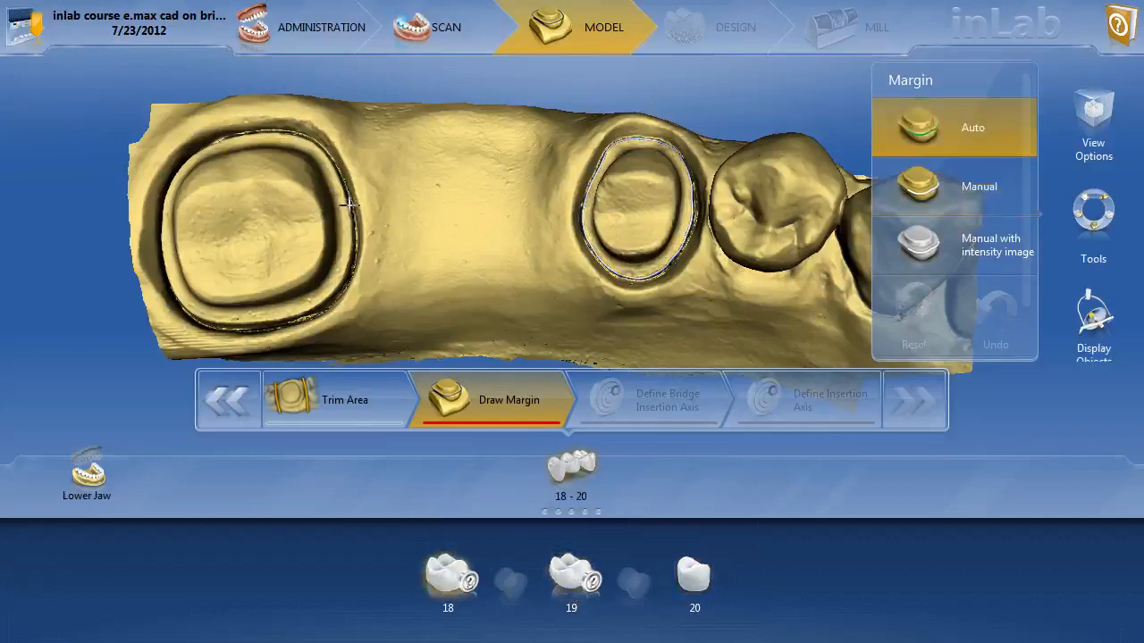
click(351, 234)
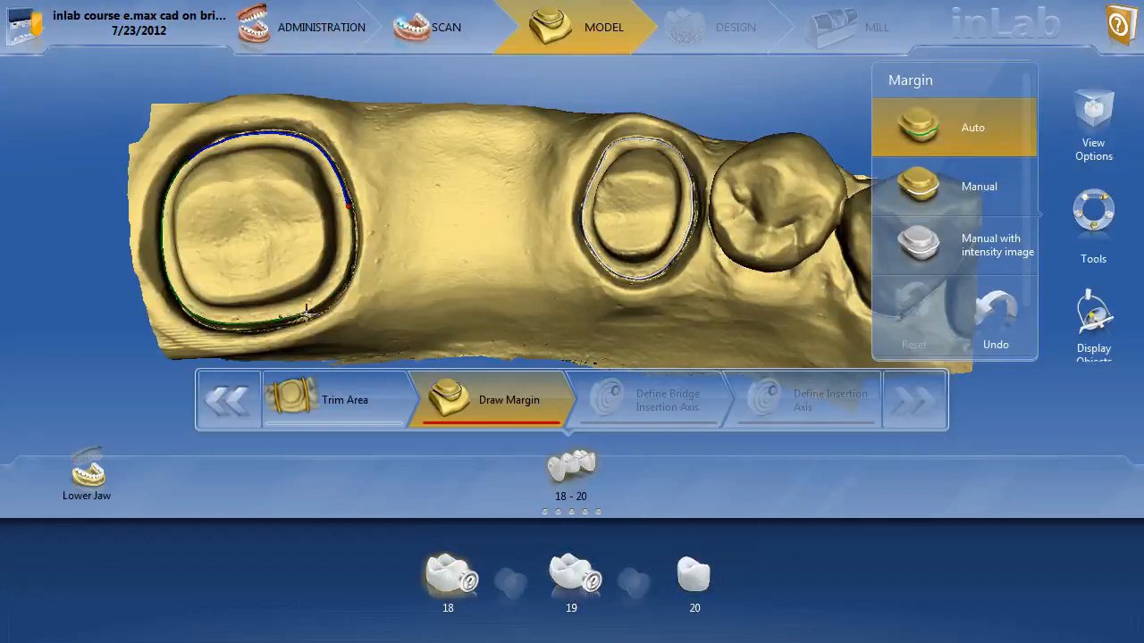
double_click(347, 210)
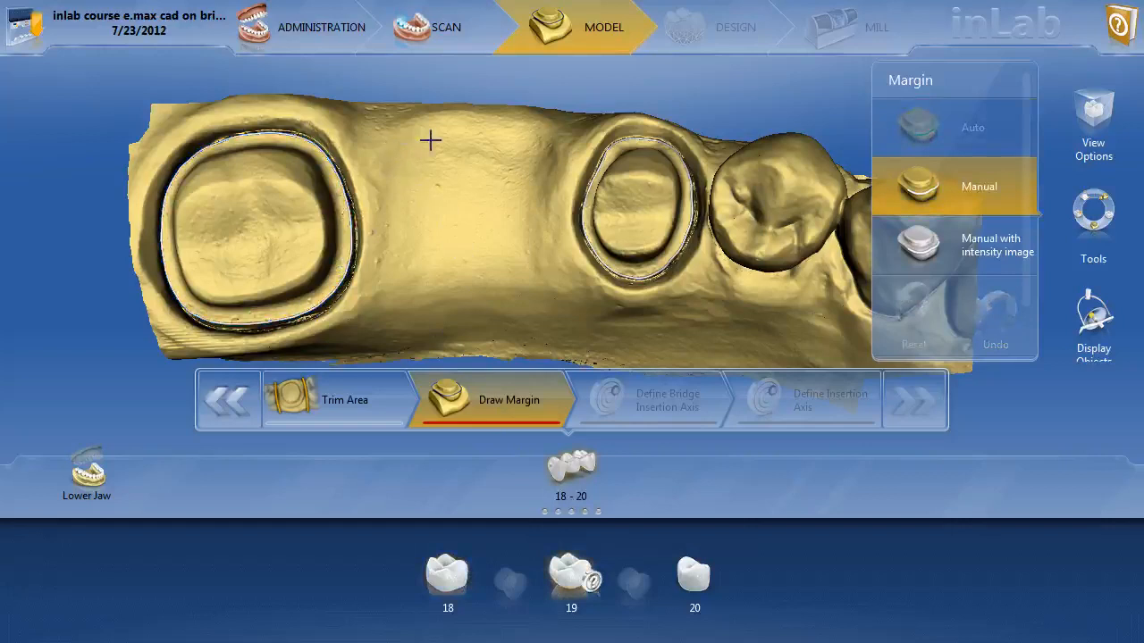
Step: Try a small manual outline on the ridge as the base line of the tooth 19 pontic and reset it
double_click(464, 160)
click(413, 182)
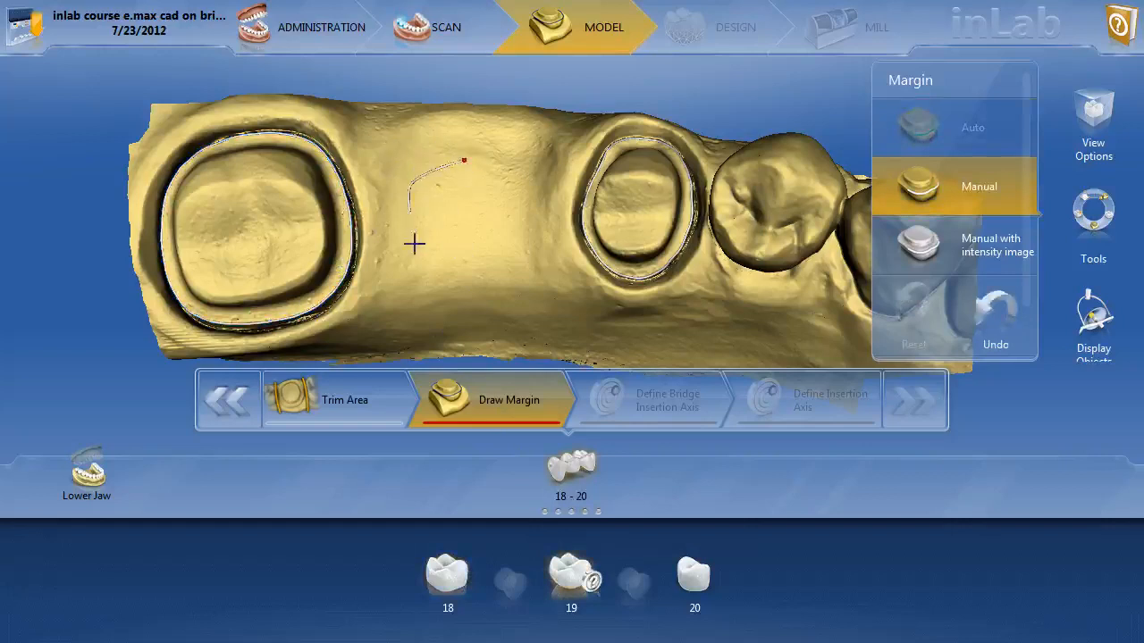
click(415, 246)
click(465, 287)
click(525, 259)
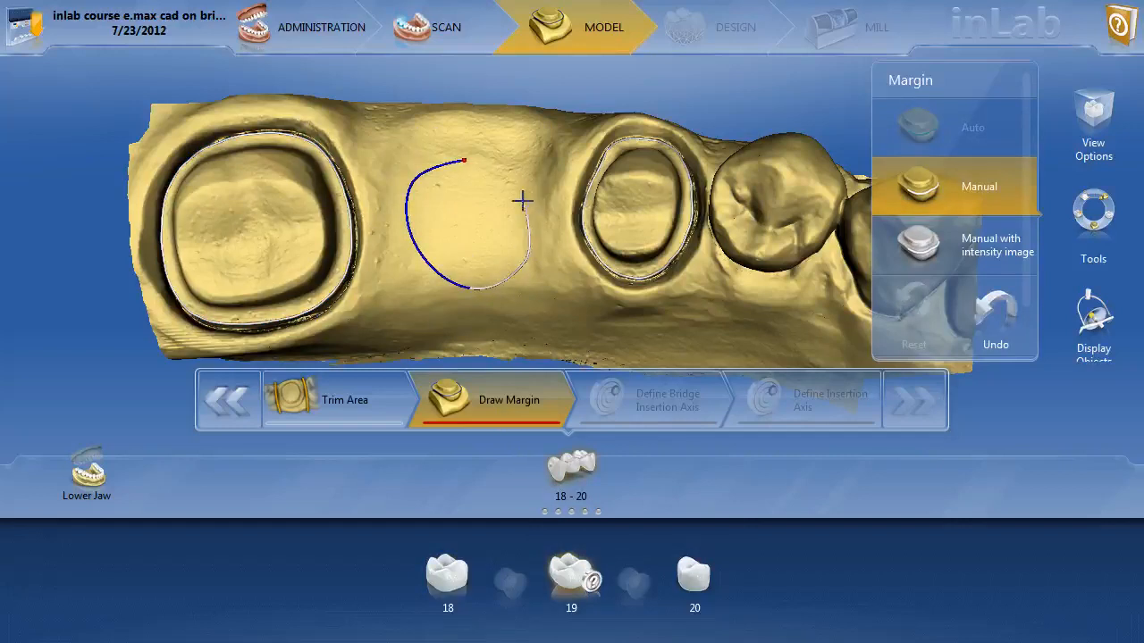
click(467, 160)
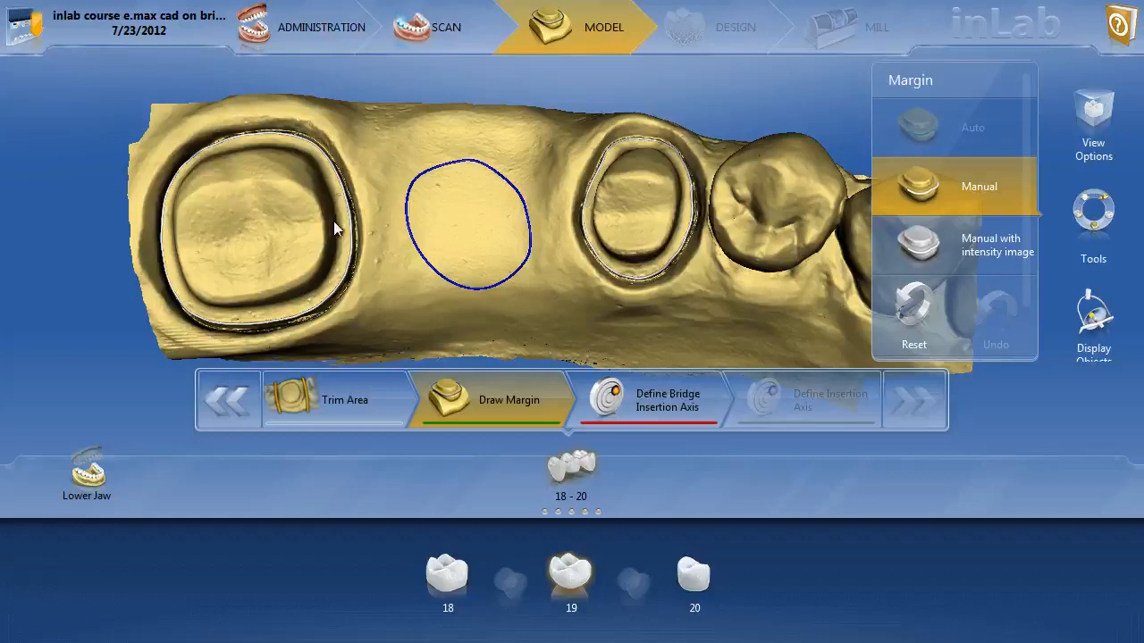
click(913, 306)
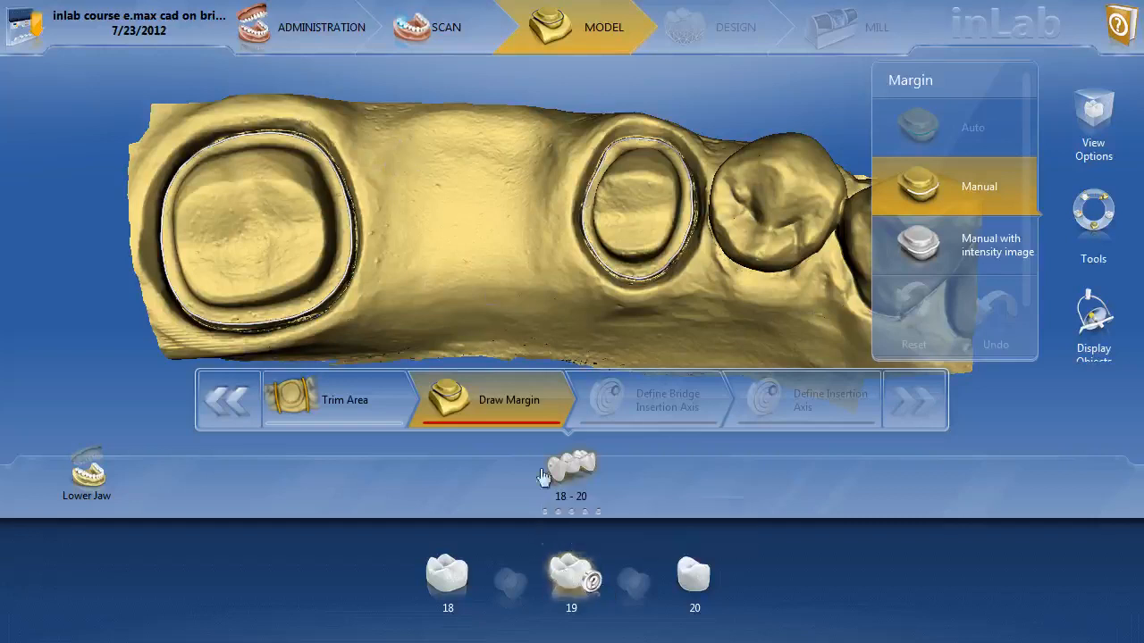
Step: Draw a wide, closed manual base line for the tooth 19 pontic, spanning most of the ridge between the two preparations
click(419, 139)
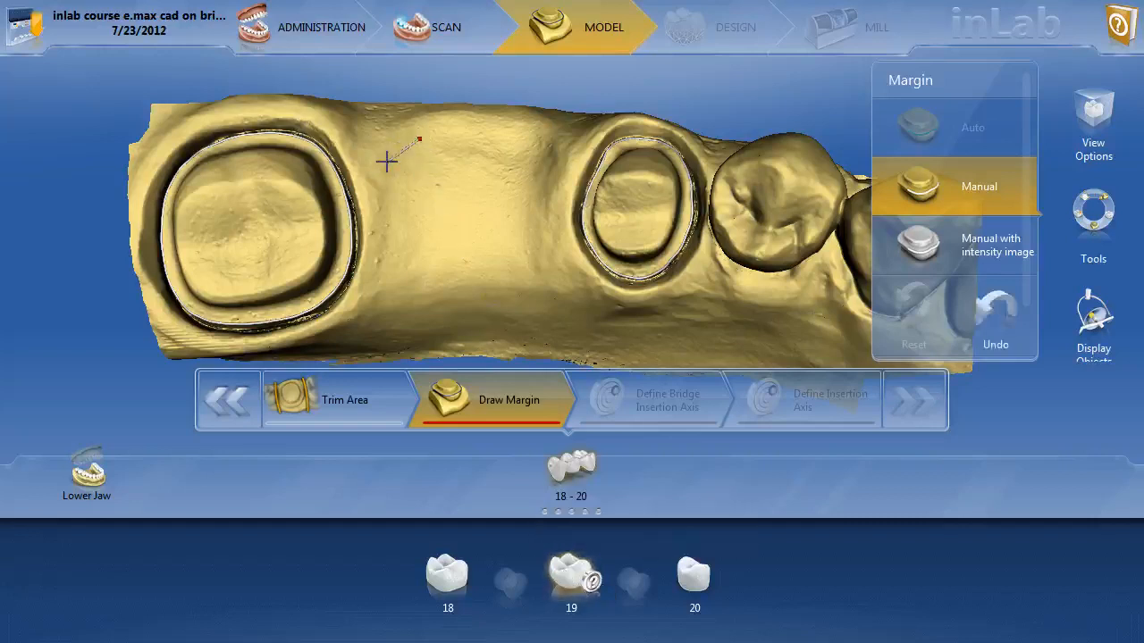
click(407, 278)
click(450, 299)
click(525, 285)
click(548, 254)
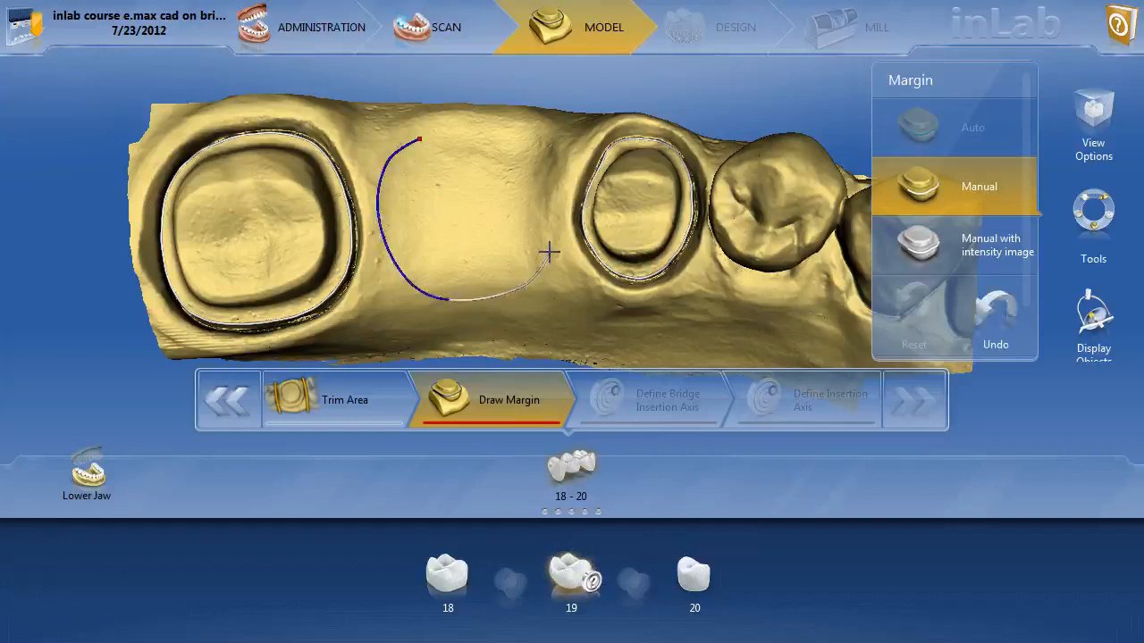
click(543, 158)
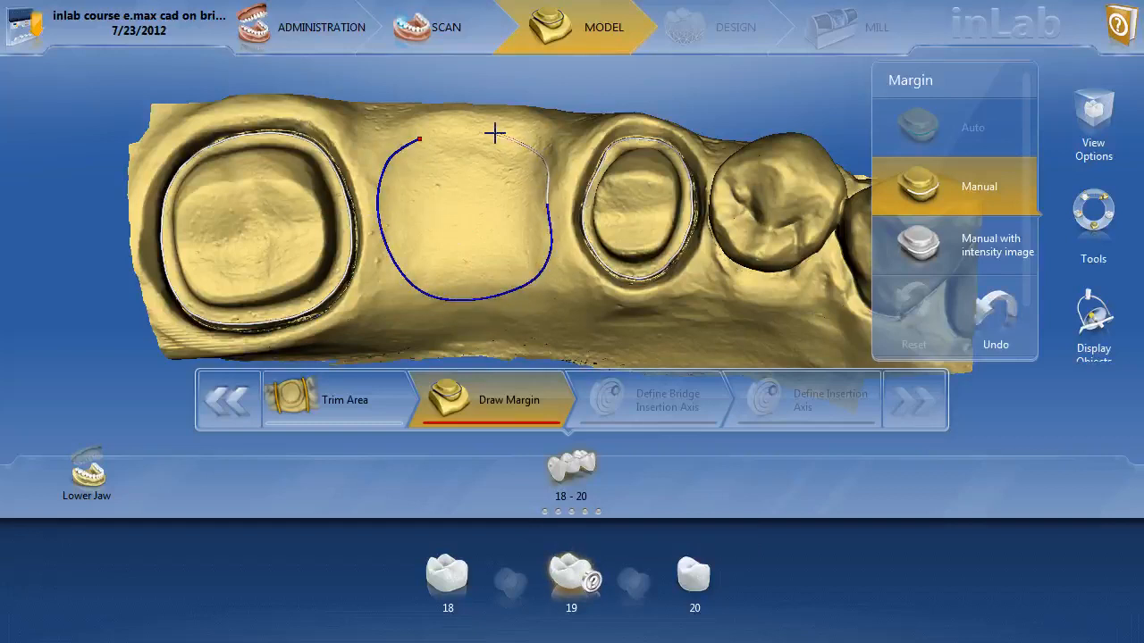
click(492, 131)
click(419, 140)
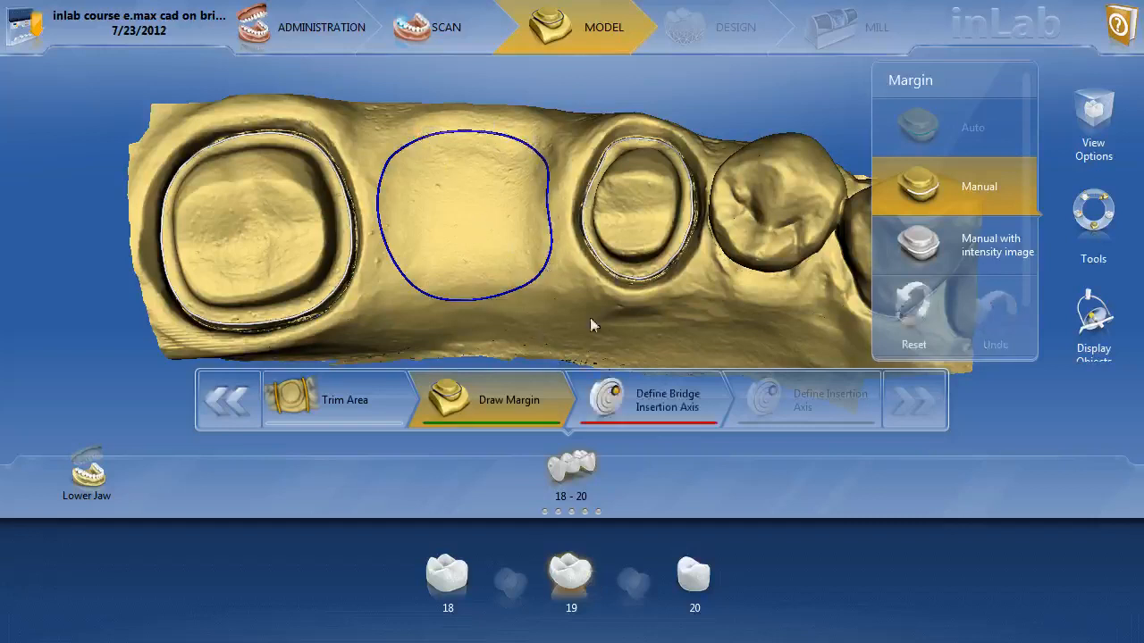
Step: Define the bridge insertion axis for units 18 to 20, accept the proposed direction and proceed to the design phase
click(670, 417)
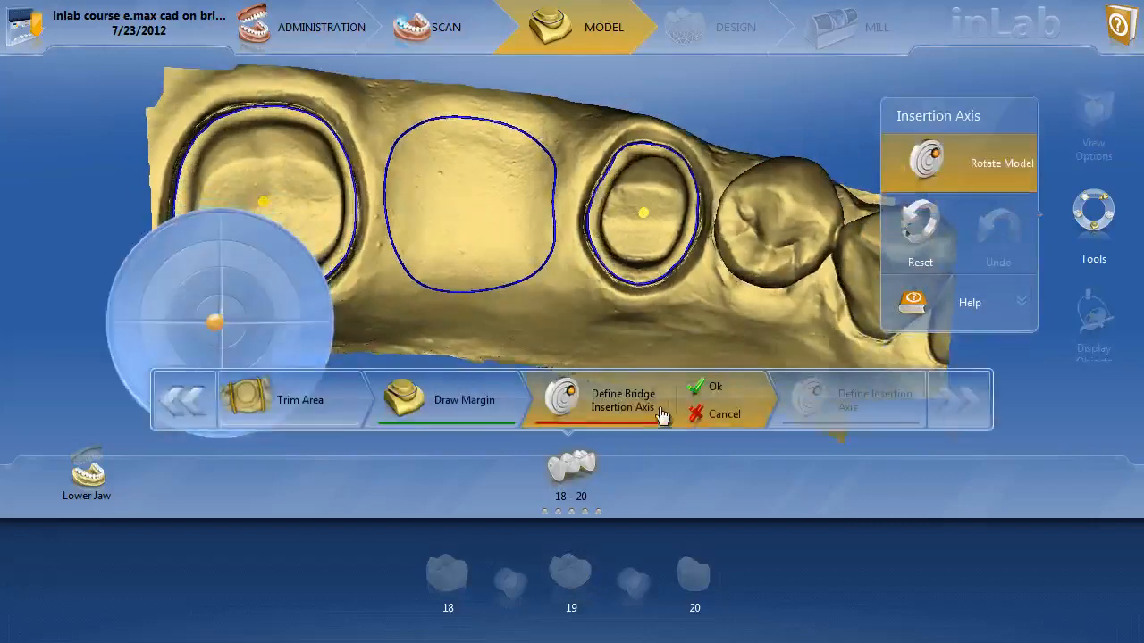
right_drag(594, 281, 669, 264)
scroll(667, 273, down, 3)
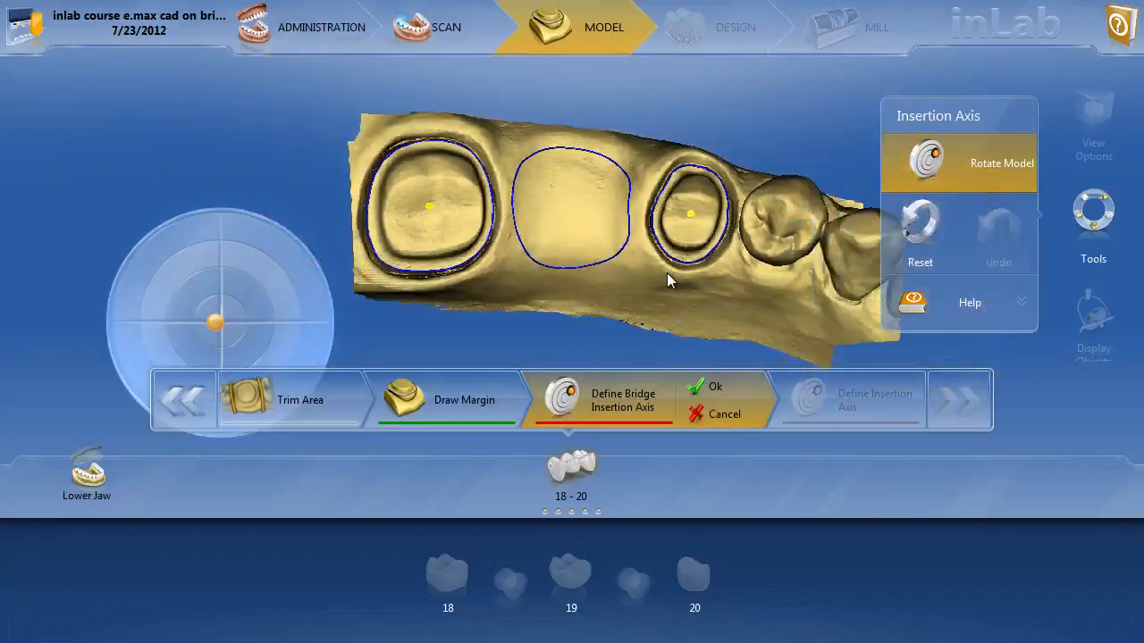
click(721, 386)
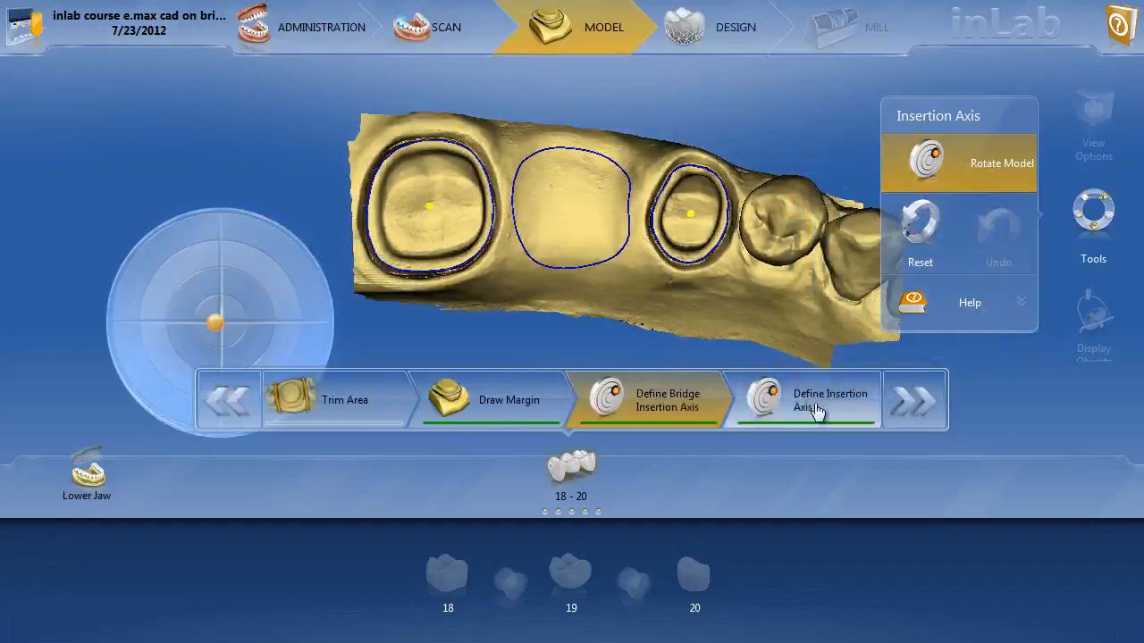
click(915, 404)
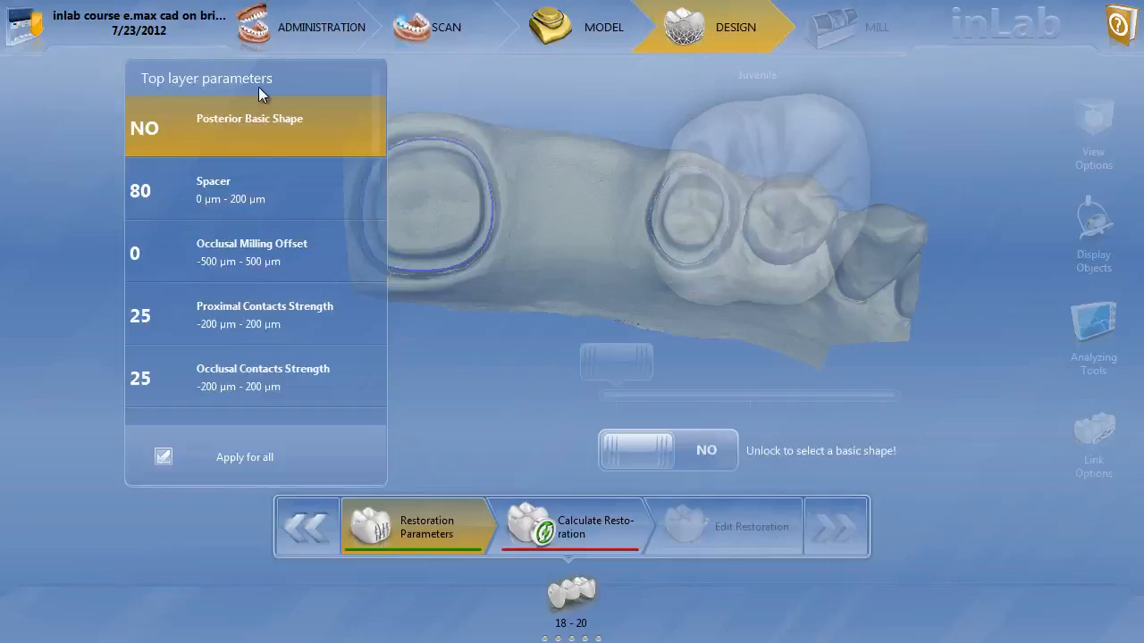
Step: Set the top layer spacer of tooth 18 to 130 µm and its occlusal milling offset to -150 µm
click(212, 199)
drag(747, 365, 791, 361)
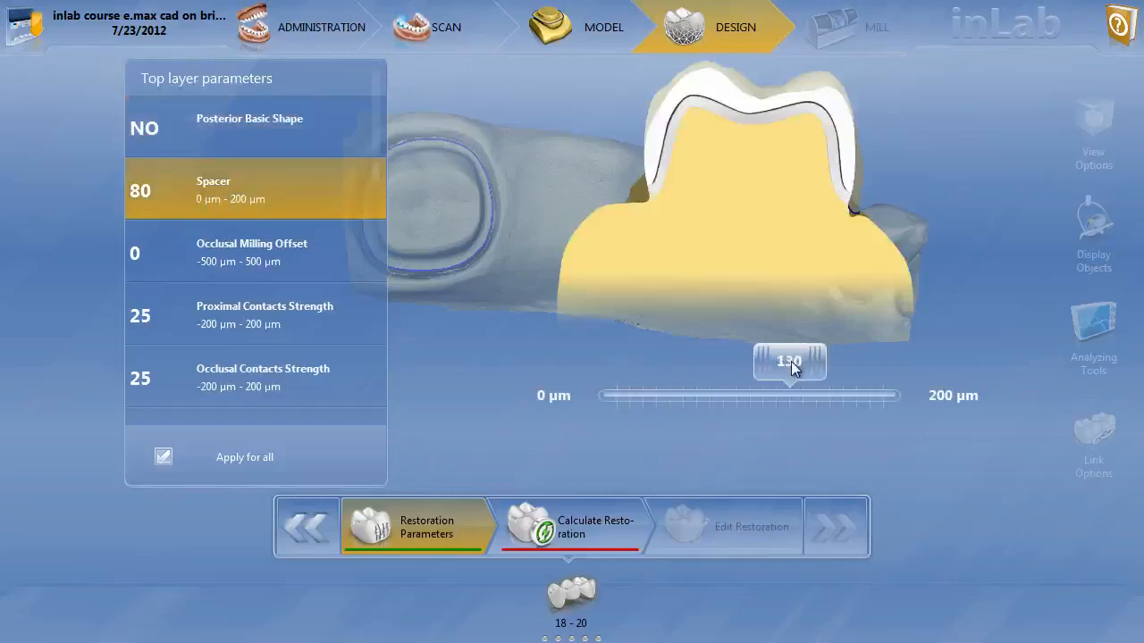
click(286, 242)
drag(750, 367, 707, 364)
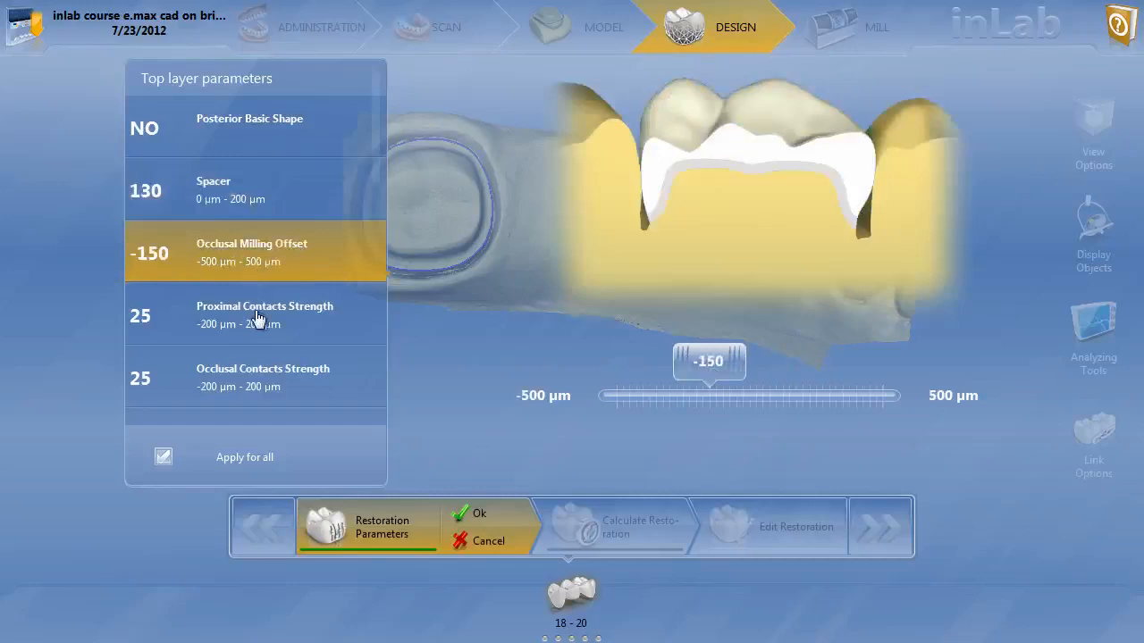
Step: Set tooth 18's top layer occlusal contacts strength to 0 µm and override its radial minimal thickness with 600 µm
click(263, 382)
mouse_move(756, 367)
mouse_down()
mouse_move(728, 364)
mouse_move(738, 365)
mouse_up()
scroll(313, 268, down, 2)
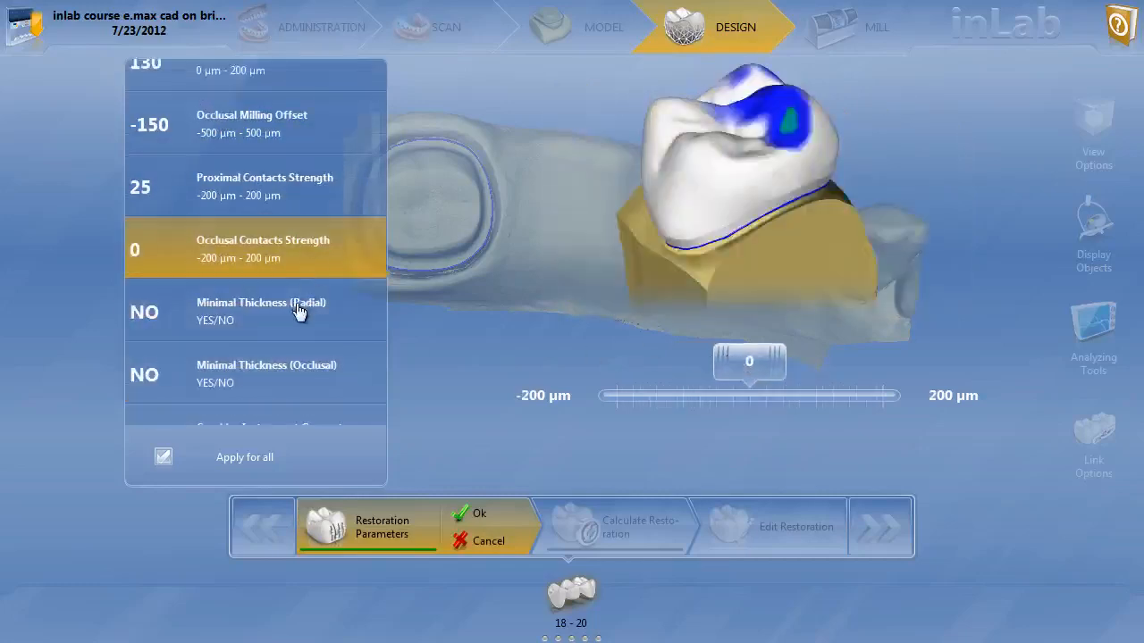
click(298, 311)
click(699, 445)
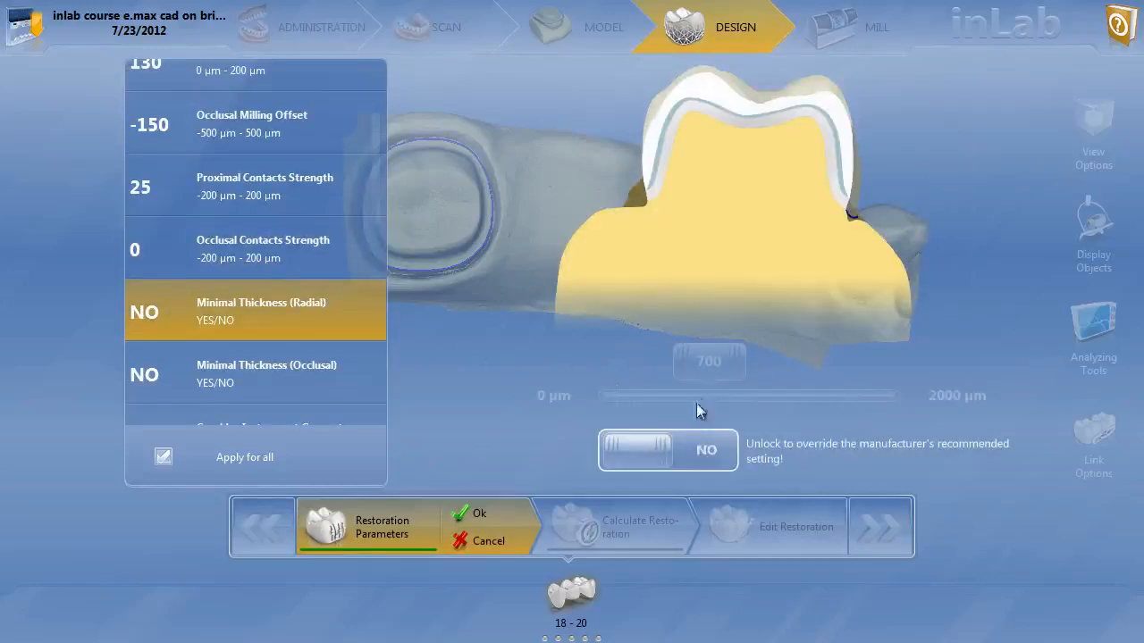
drag(693, 366, 689, 375)
Step: Override the manufacturer's margin thickness in the bottom layer parameters of tooth 18 and set it to 100 µm
click(297, 359)
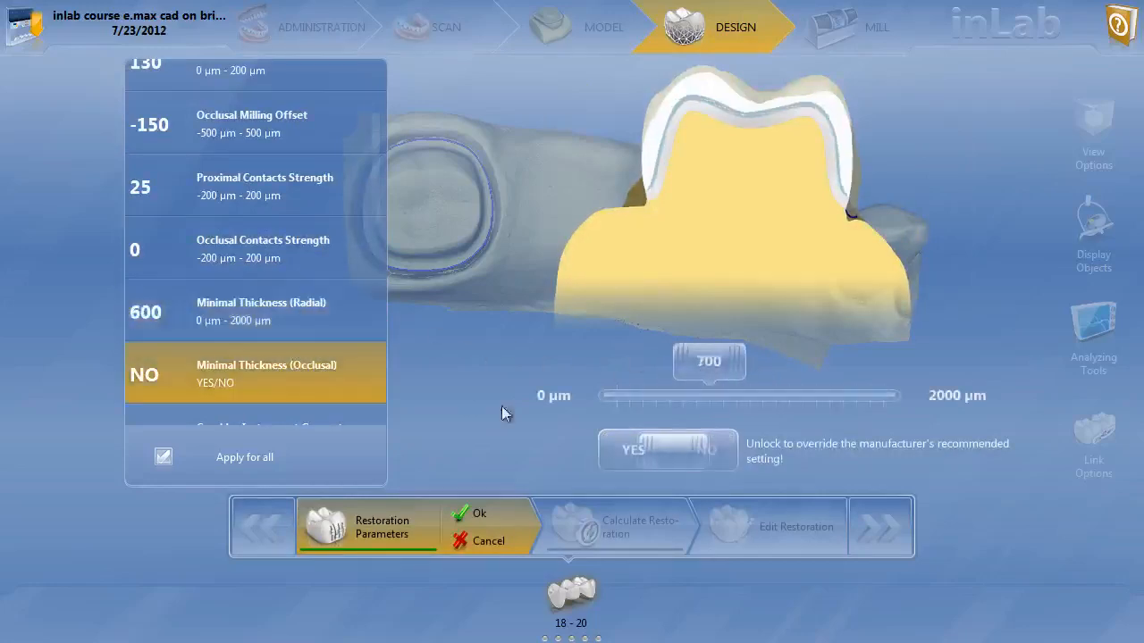
scroll(301, 327, down, 4)
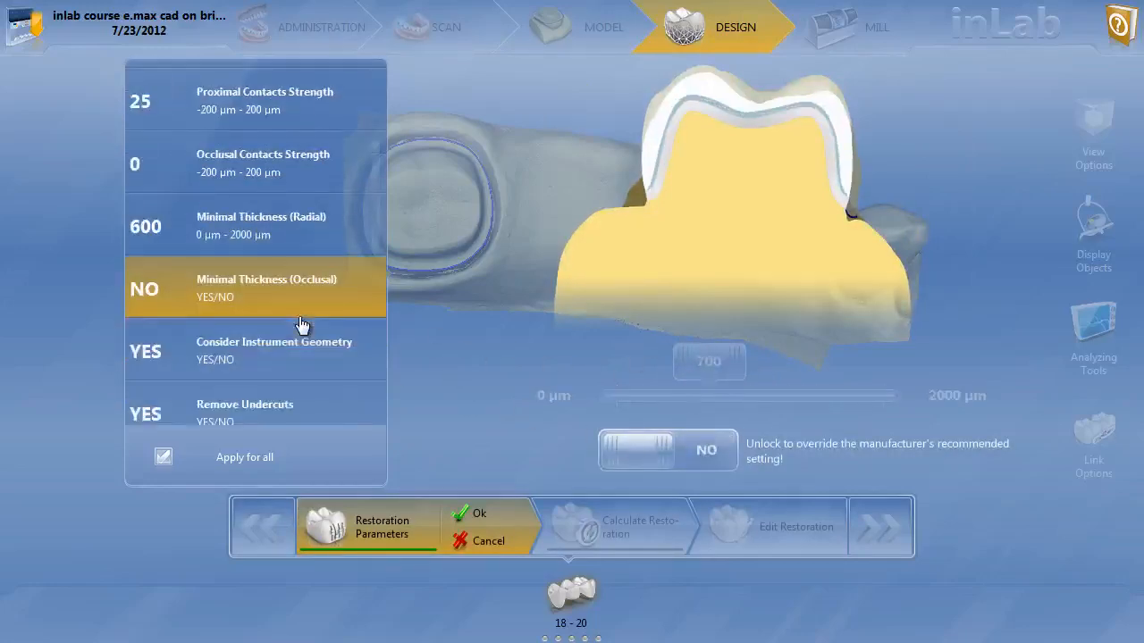
scroll(301, 327, down, 2)
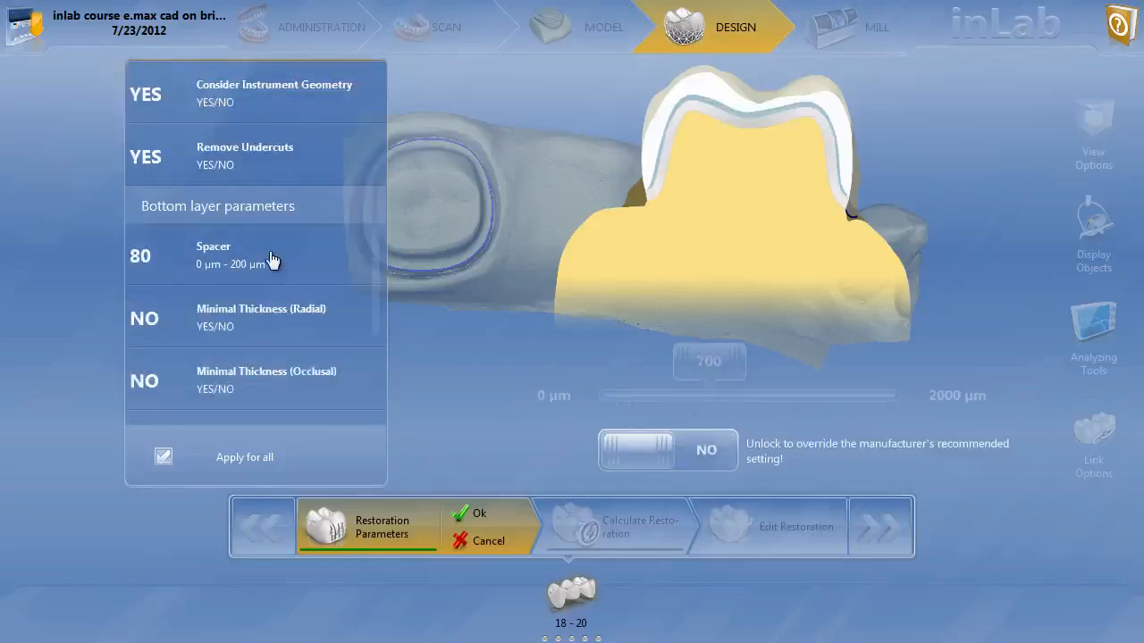
click(273, 260)
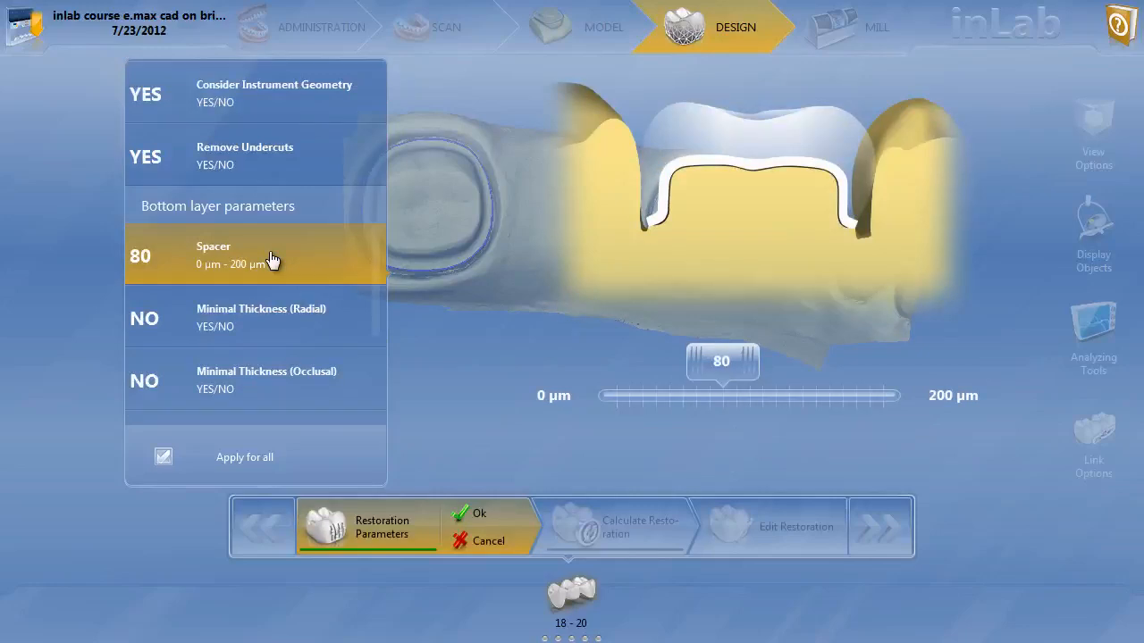
scroll(272, 266, down, 1)
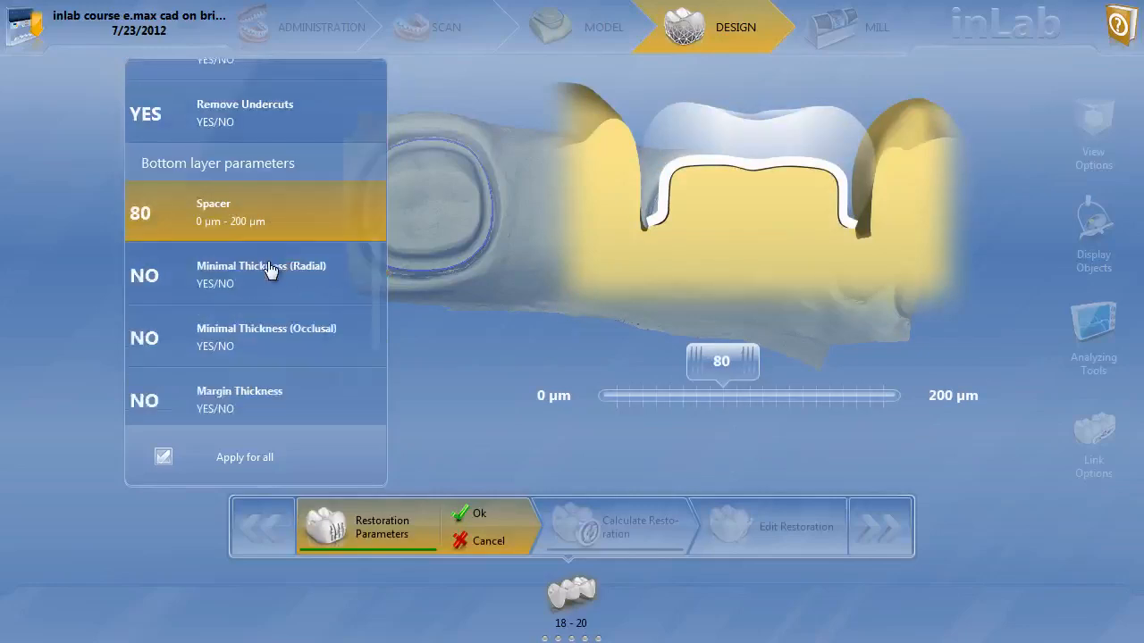
click(271, 271)
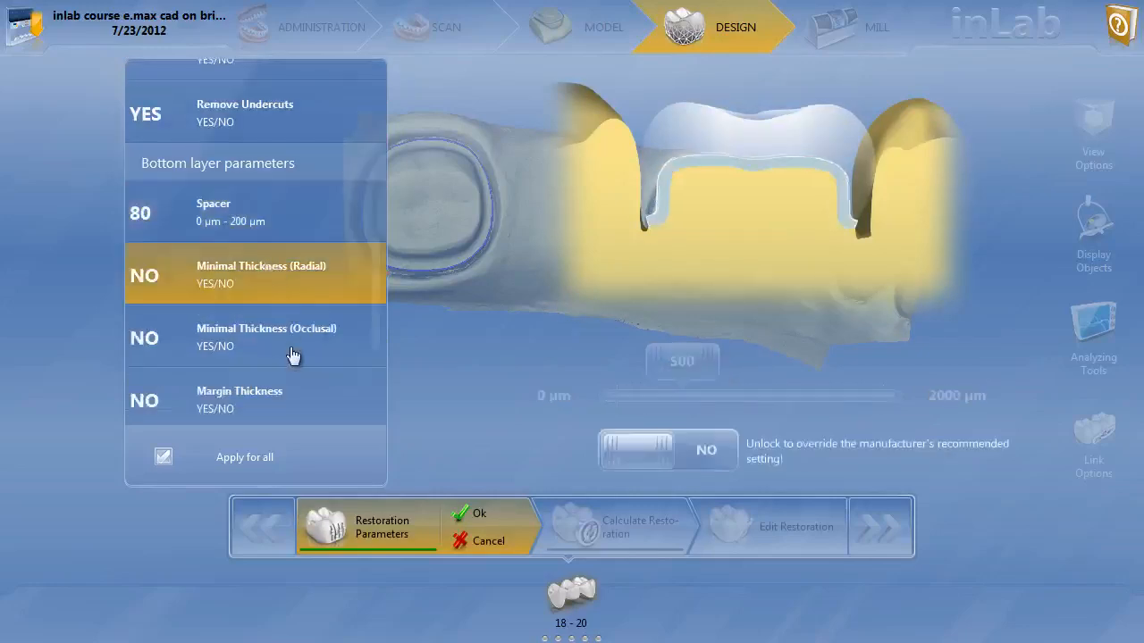
click(294, 355)
scroll(293, 355, down, 2)
click(288, 313)
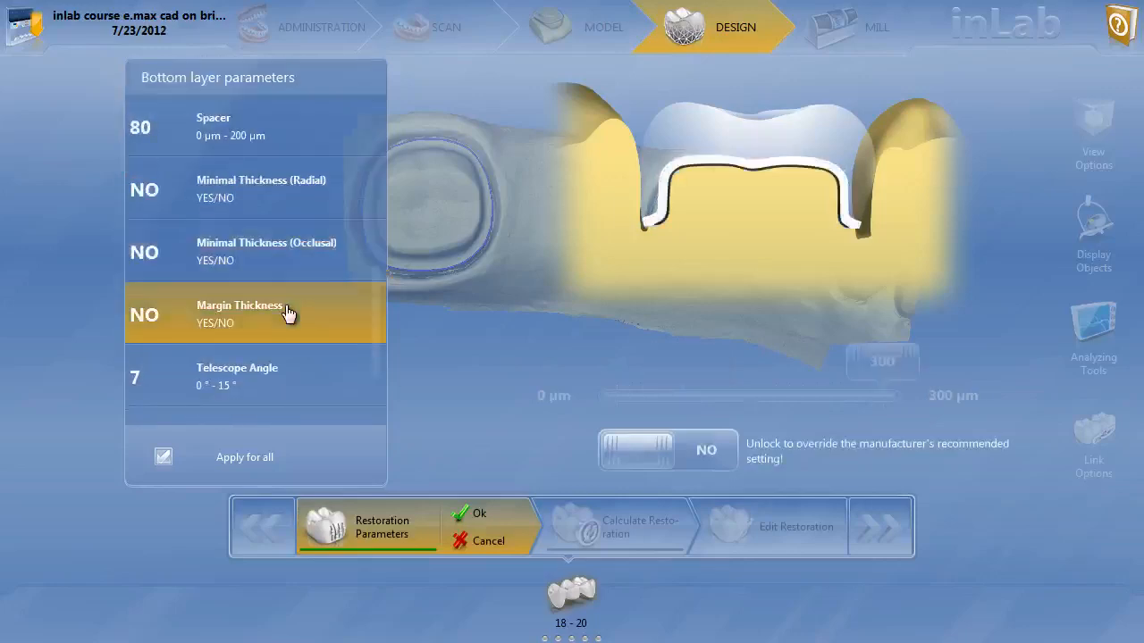
click(719, 463)
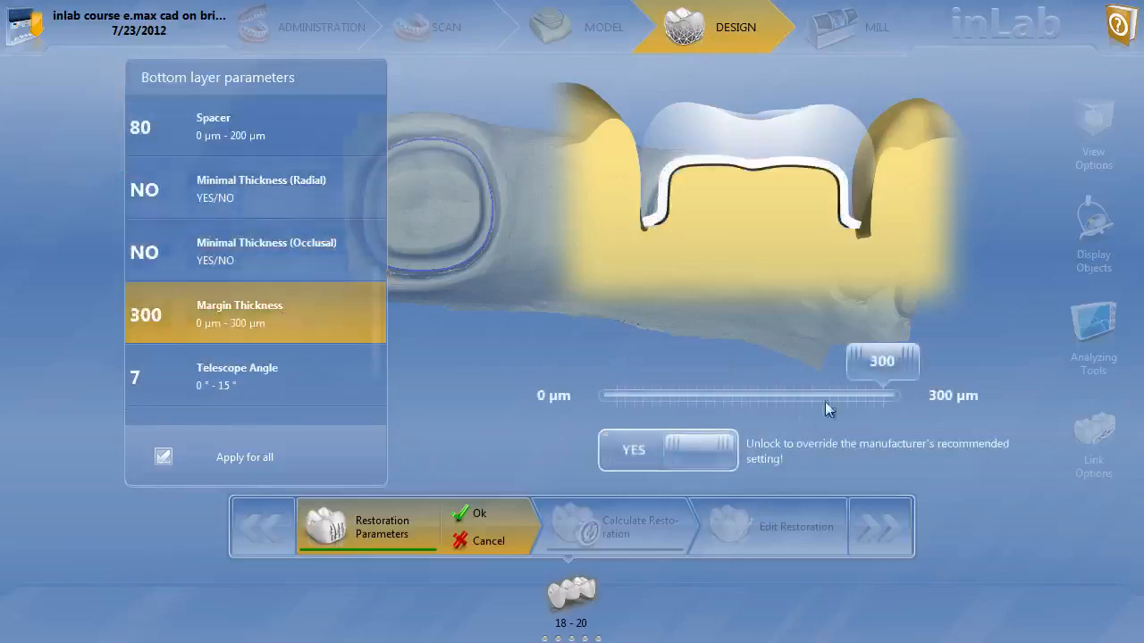
drag(878, 366, 725, 366)
scroll(170, 324, down, 3)
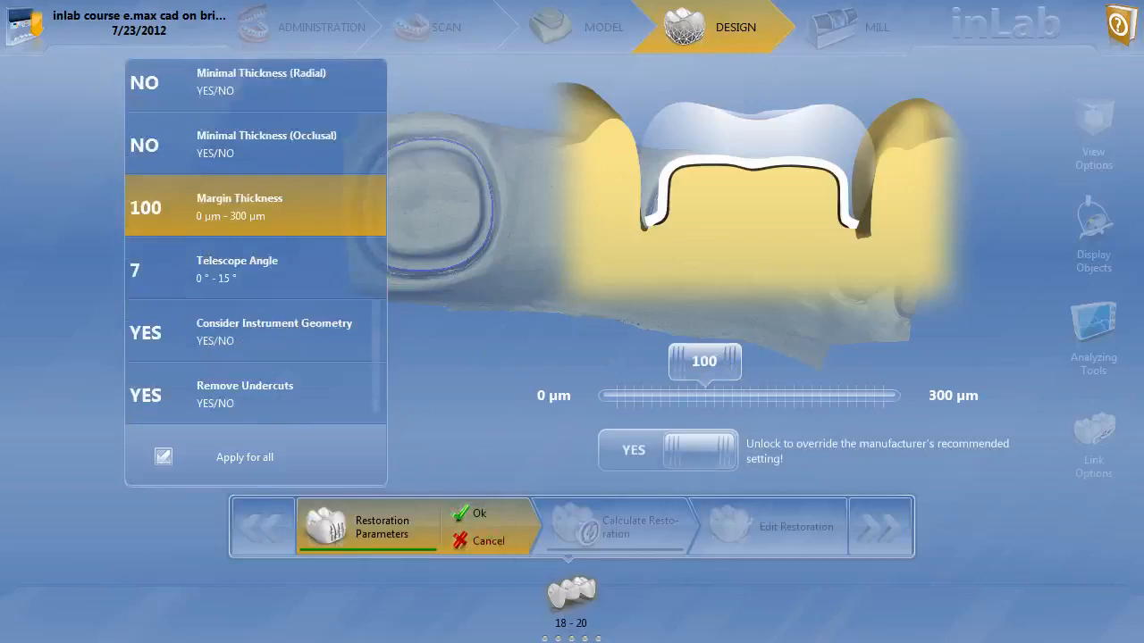
Step: For tooth 20, set the top layer spacer to 130 µm and the occlusal milling offset to -150 µm
mouse_move(591, 640)
mouse_move(557, 582)
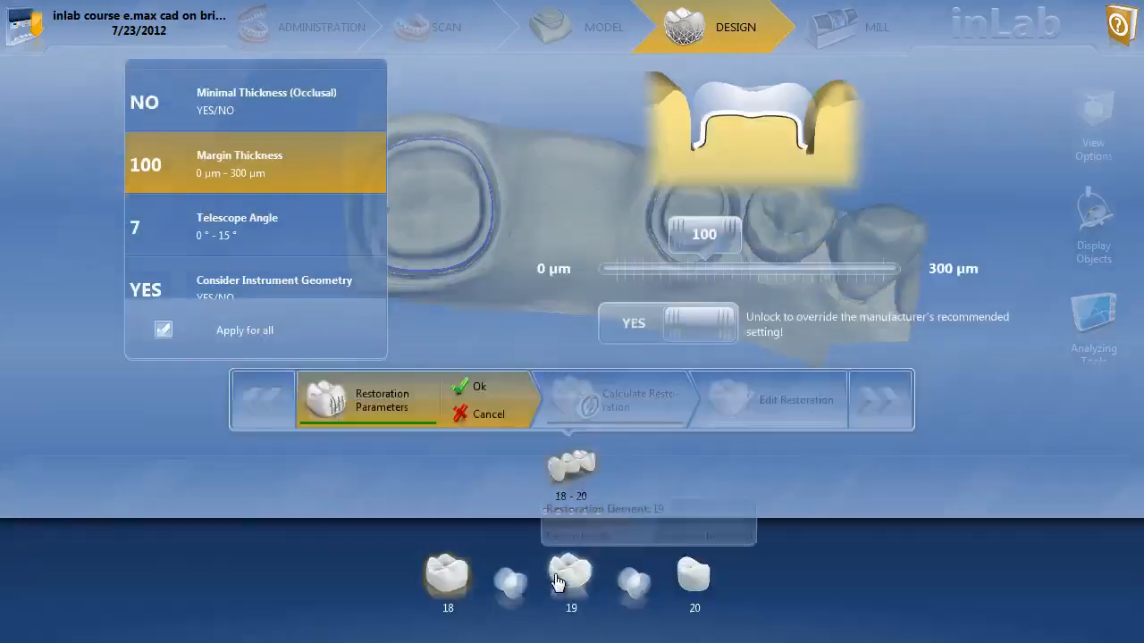
click(697, 583)
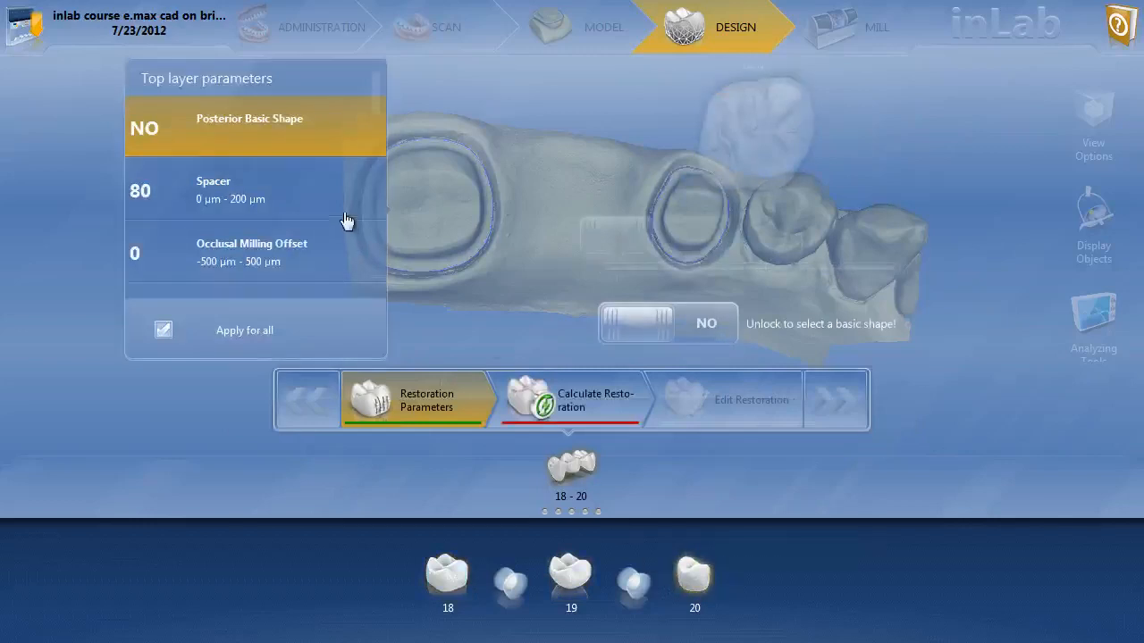
click(231, 189)
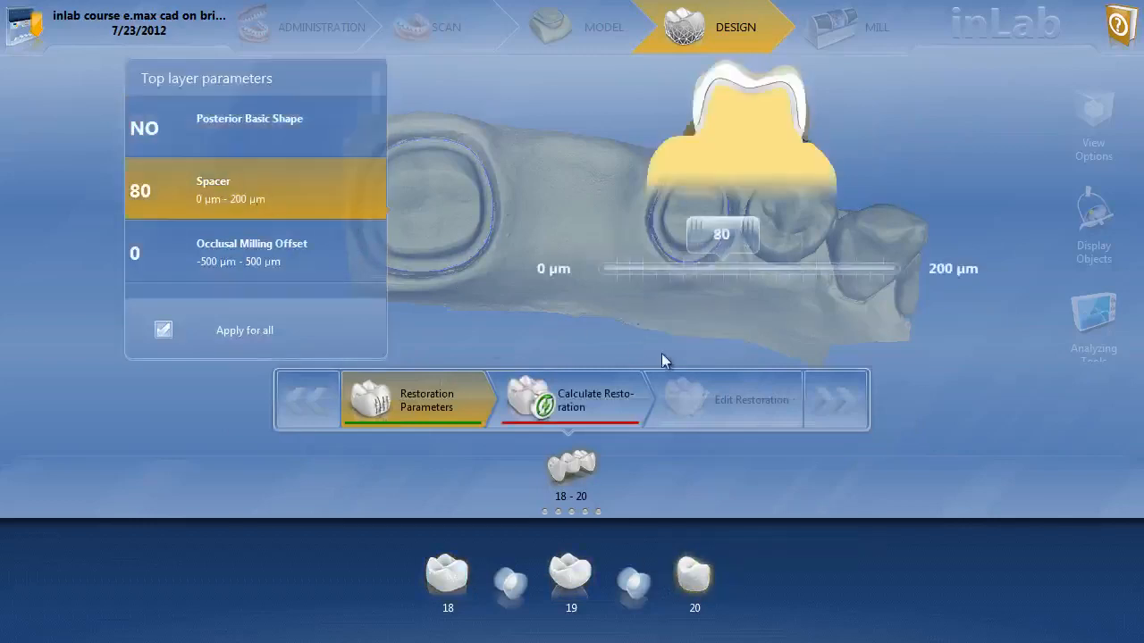
drag(753, 233, 719, 237)
click(300, 268)
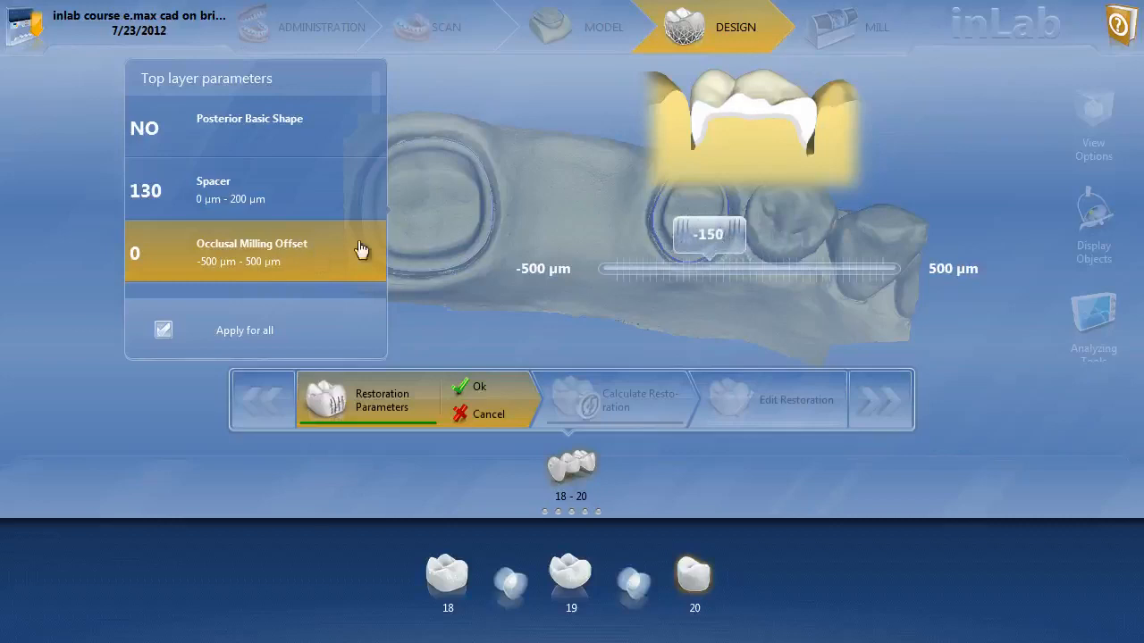
Step: Set the occlusal contacts strength in tooth 20's top layer parameters to 0 µm
scroll(314, 217, down, 1)
click(268, 245)
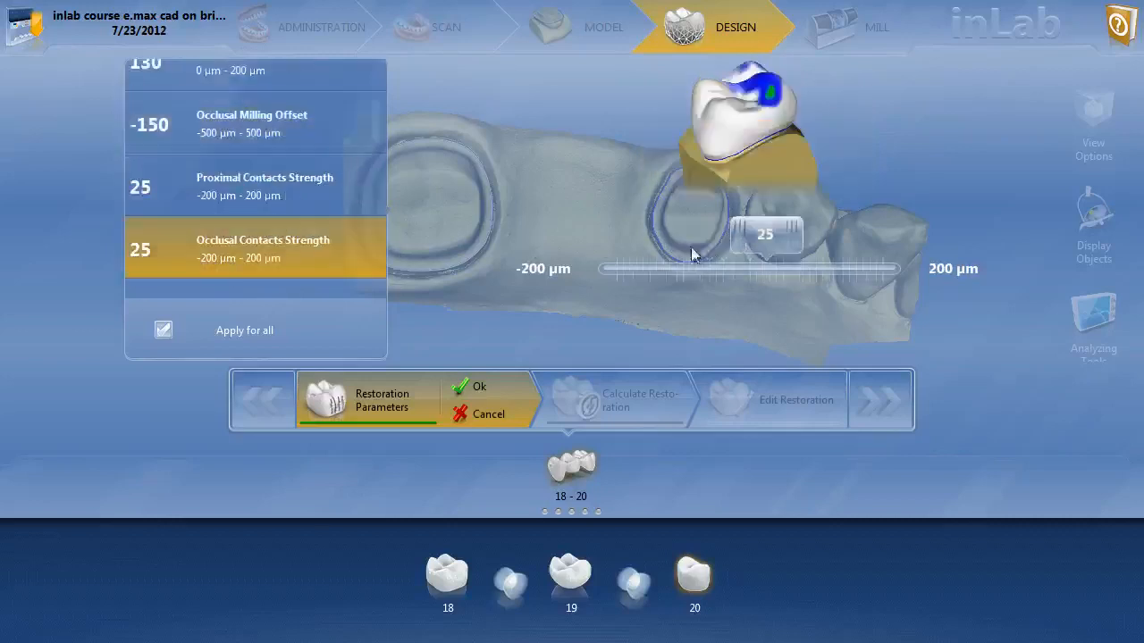
click(750, 246)
scroll(342, 198, down, 1)
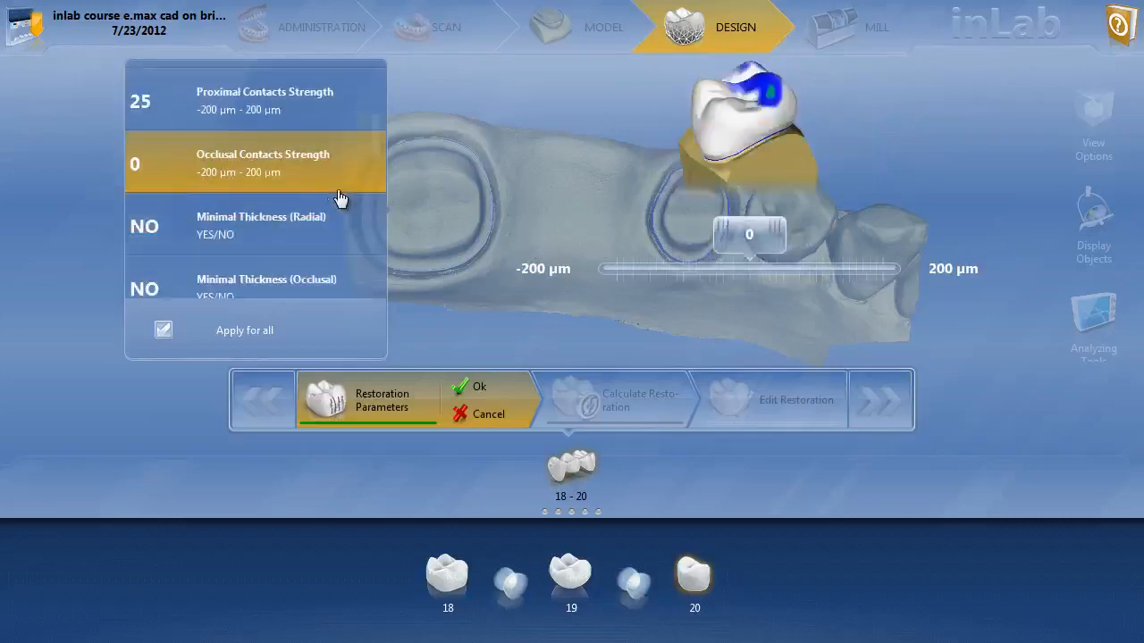
Step: Override the bottom layer margin thickness of tooth 20 and set it to 100 µm
click(309, 222)
scroll(235, 211, down, 1)
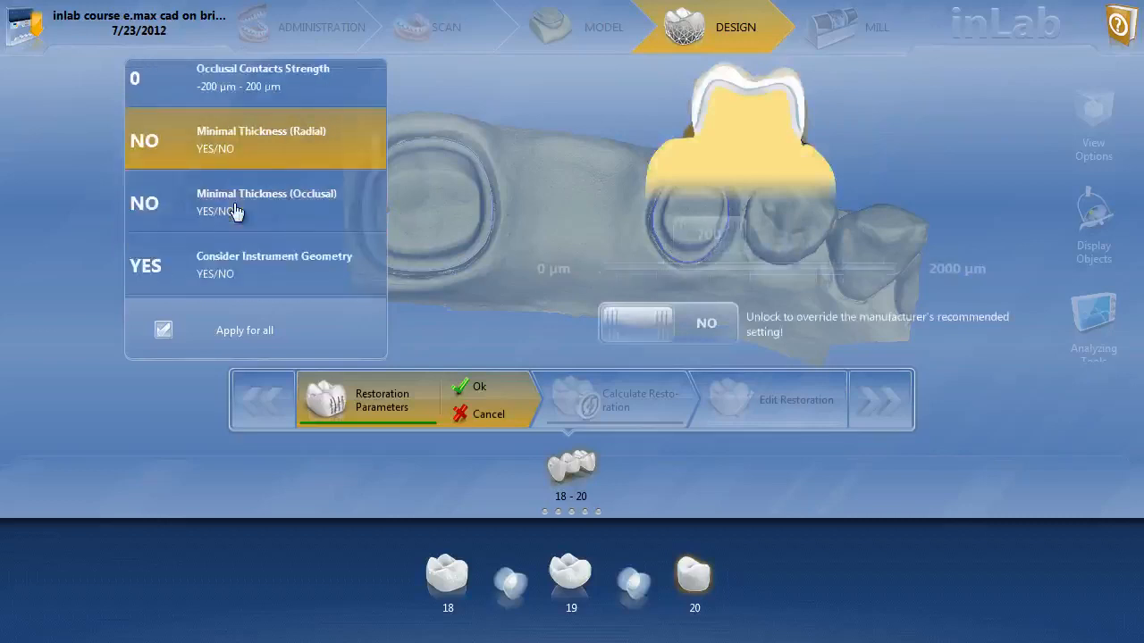
click(235, 211)
scroll(235, 211, down, 3)
scroll(235, 211, down, 3)
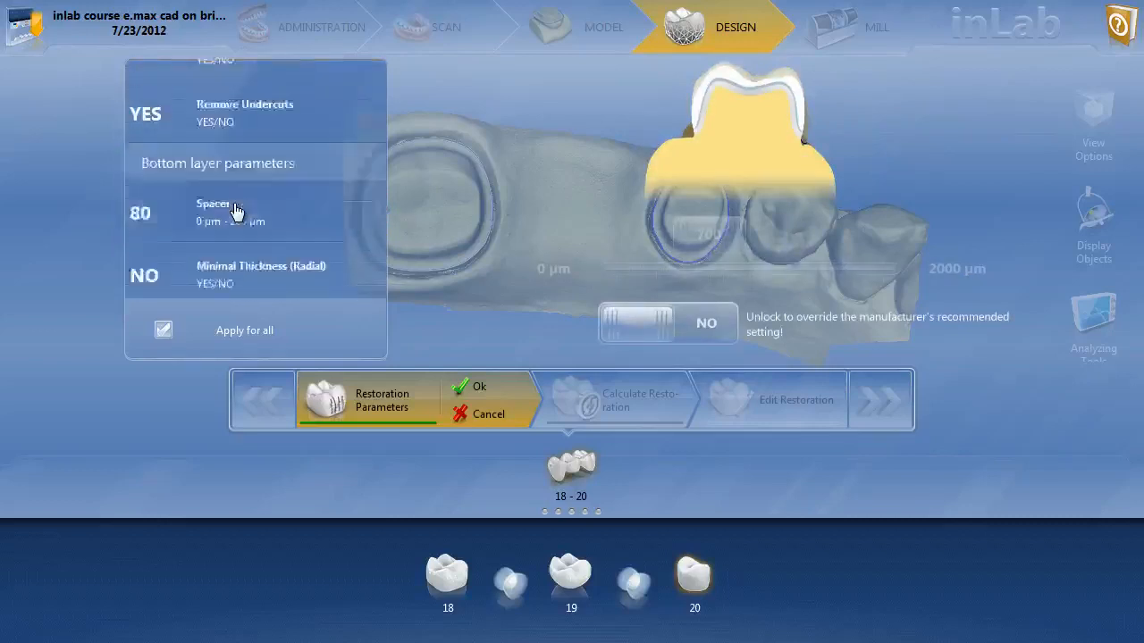
click(251, 148)
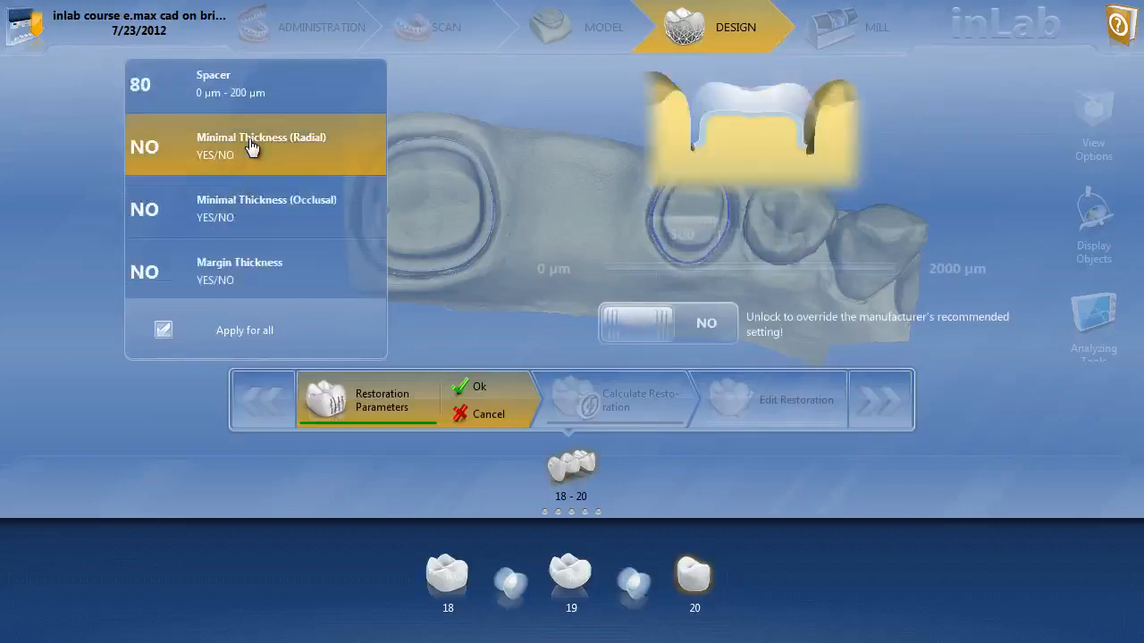
click(256, 200)
scroll(255, 201, down, 1)
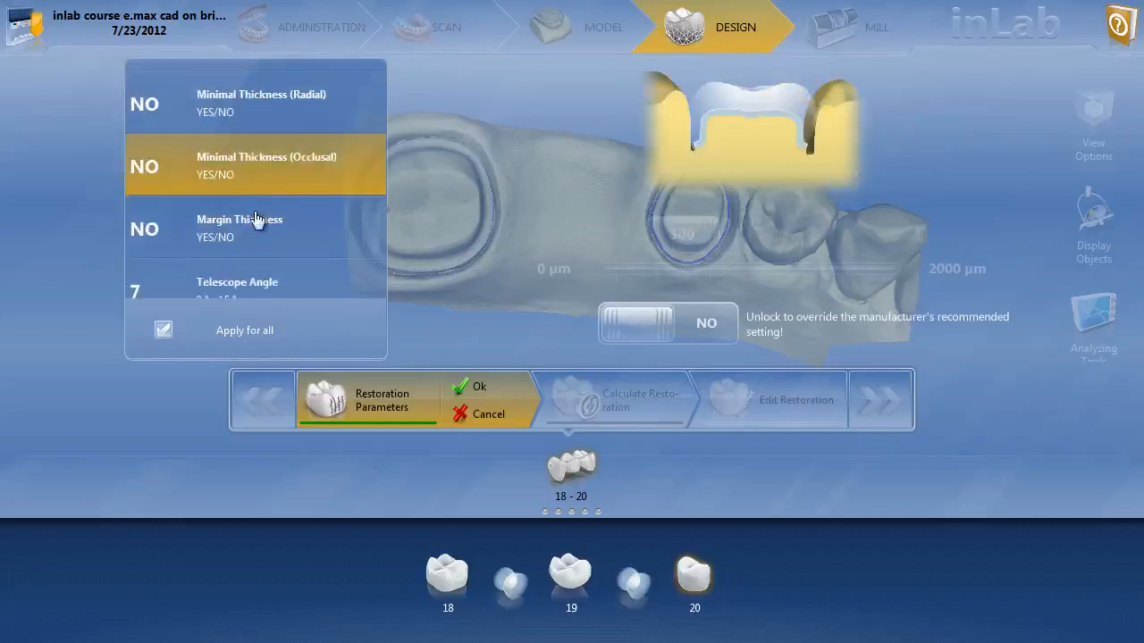
click(256, 223)
click(679, 323)
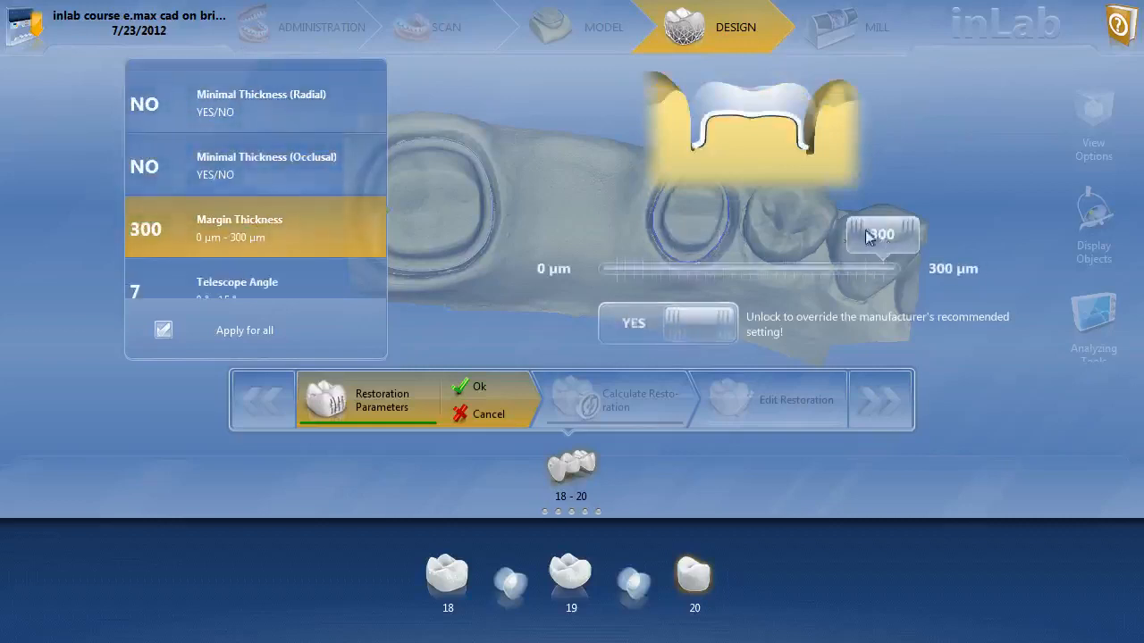
drag(882, 234, 700, 237)
scroll(357, 241, down, 1)
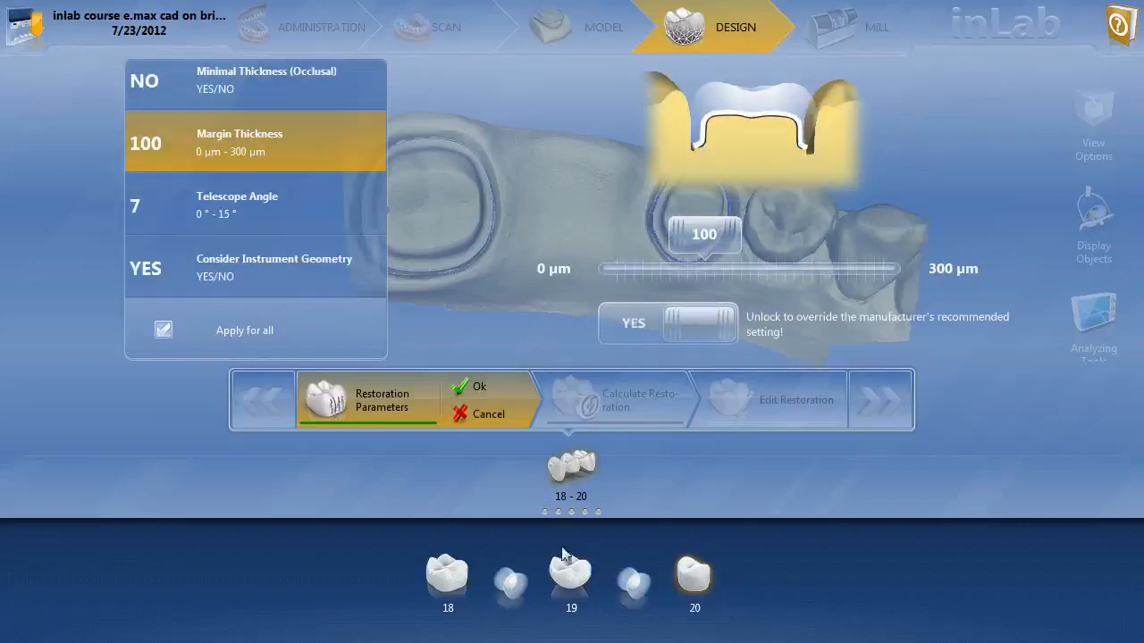
Step: Review the top layer parameters of pontic 19 and calculate the restoration for the whole bridge
click(570, 573)
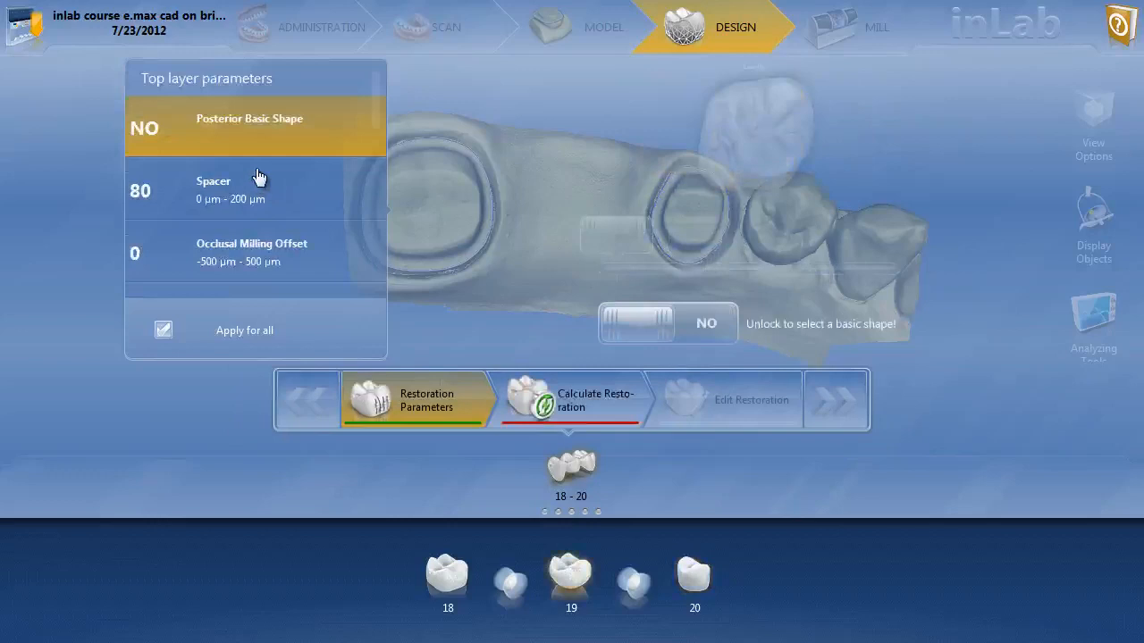
scroll(257, 176, down, 3)
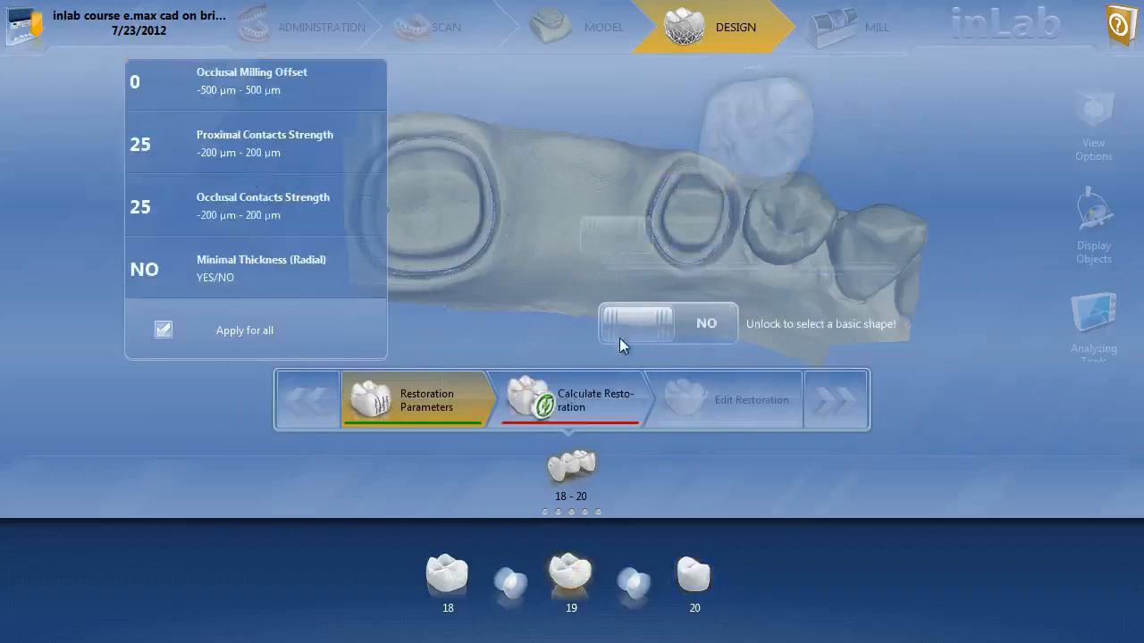
click(548, 398)
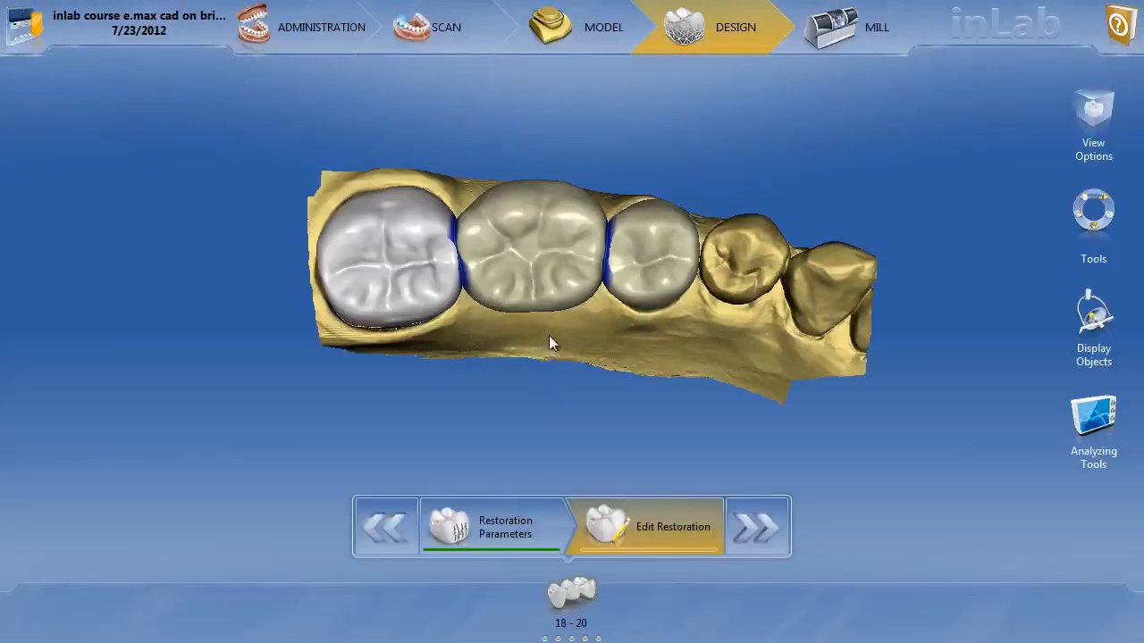
Step: Inspect the calculated bridge proposal on the model and proceed to the milling phase
drag(551, 349, 594, 304)
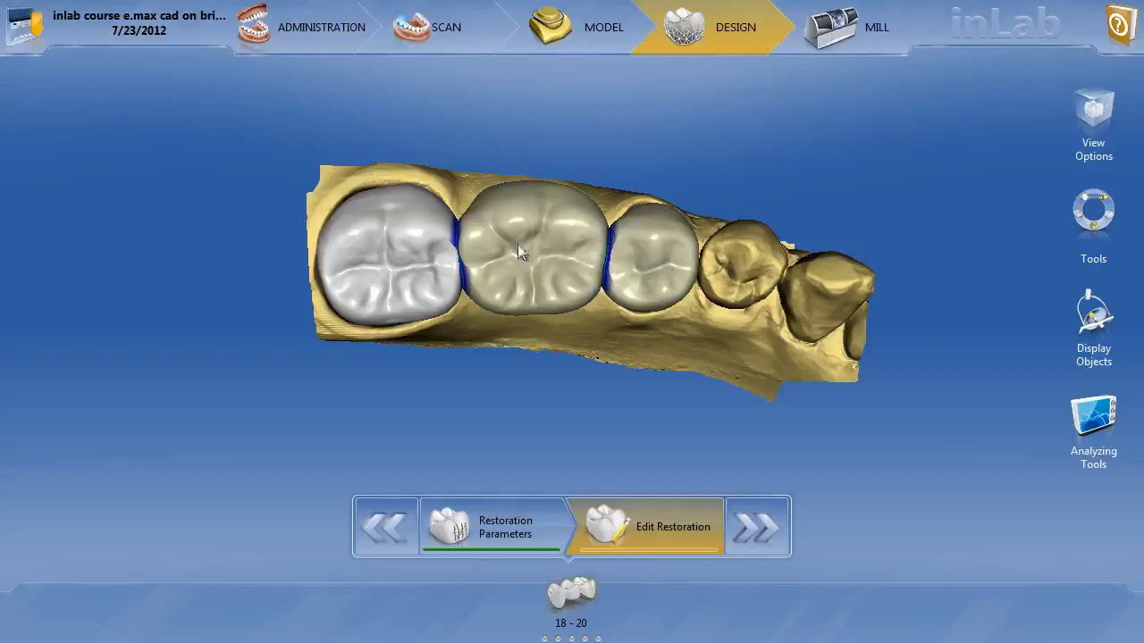
drag(548, 370, 489, 327)
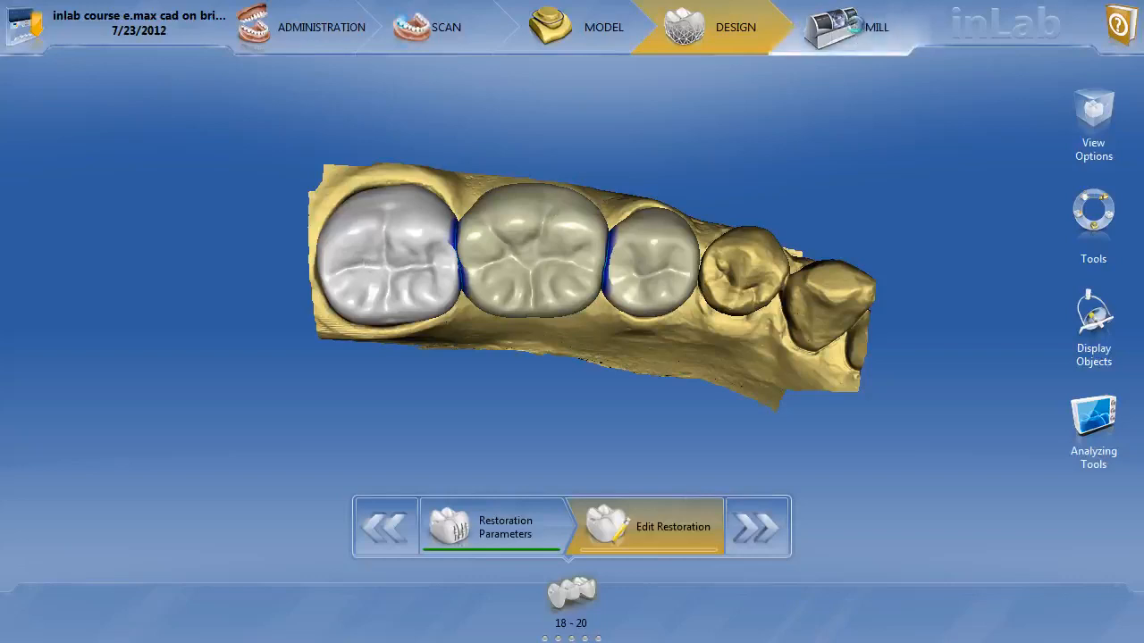
click(856, 28)
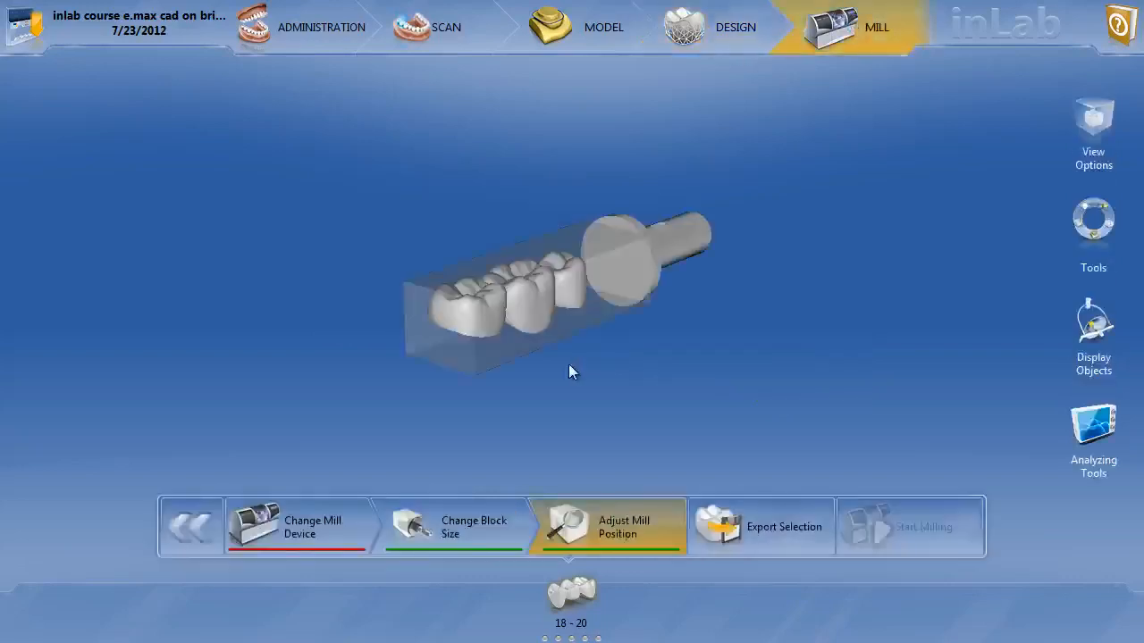
Step: Edit the bridge 18–20 restoration and change its veneering structure material to Telio CAD from Ivoclar Vivadent
drag(568, 364, 539, 366)
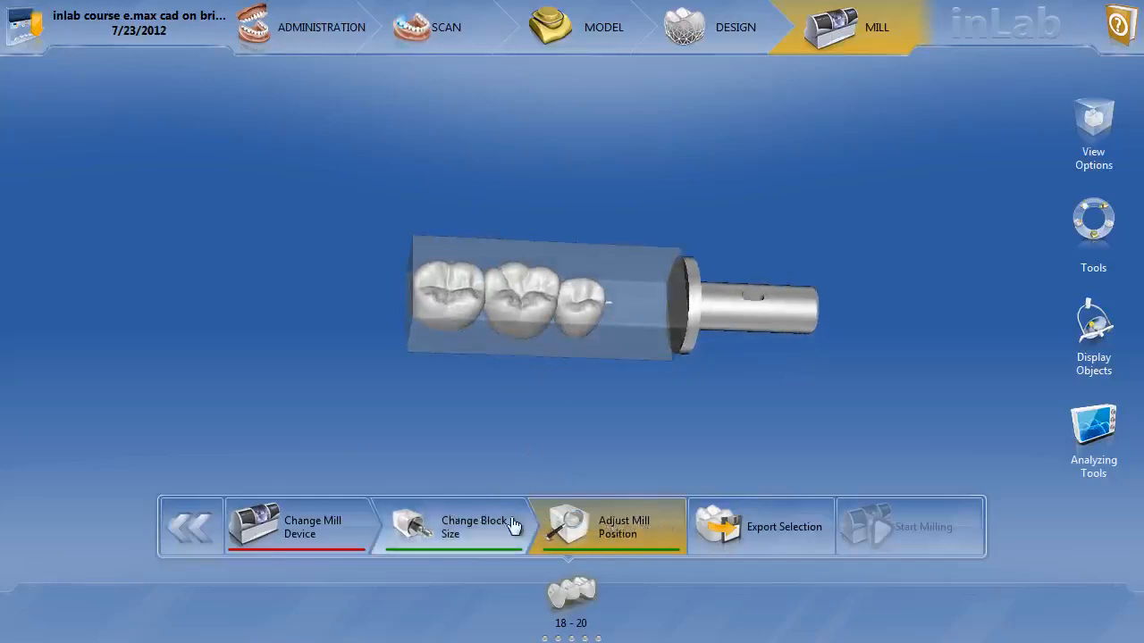
mouse_move(563, 352)
mouse_down()
mouse_move(579, 351)
mouse_move(581, 369)
mouse_move(563, 374)
mouse_up()
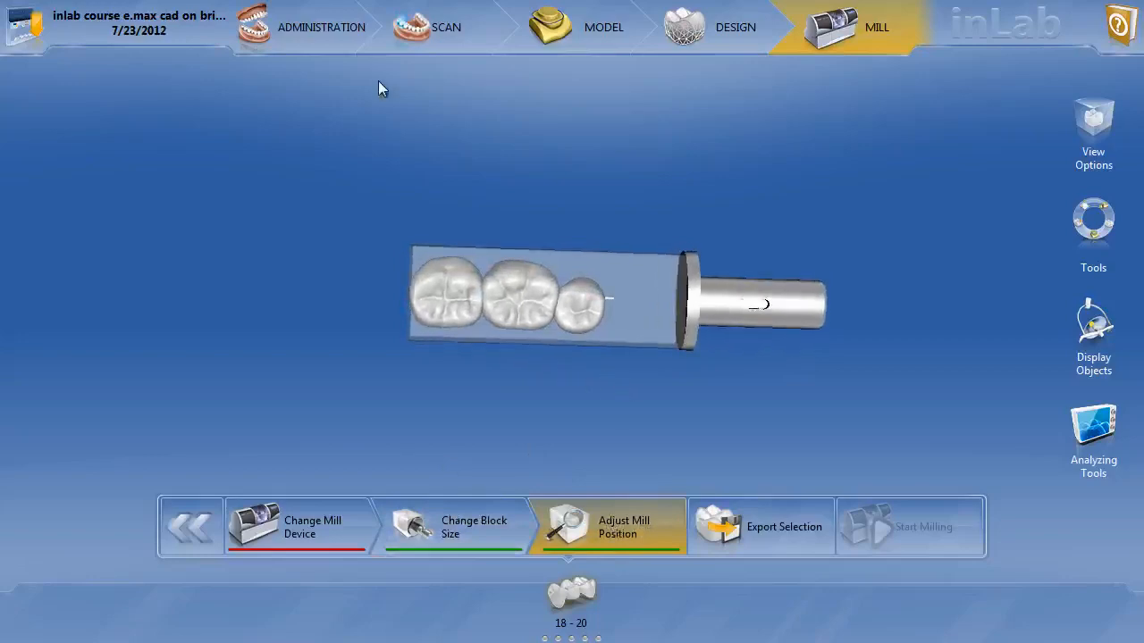
click(305, 32)
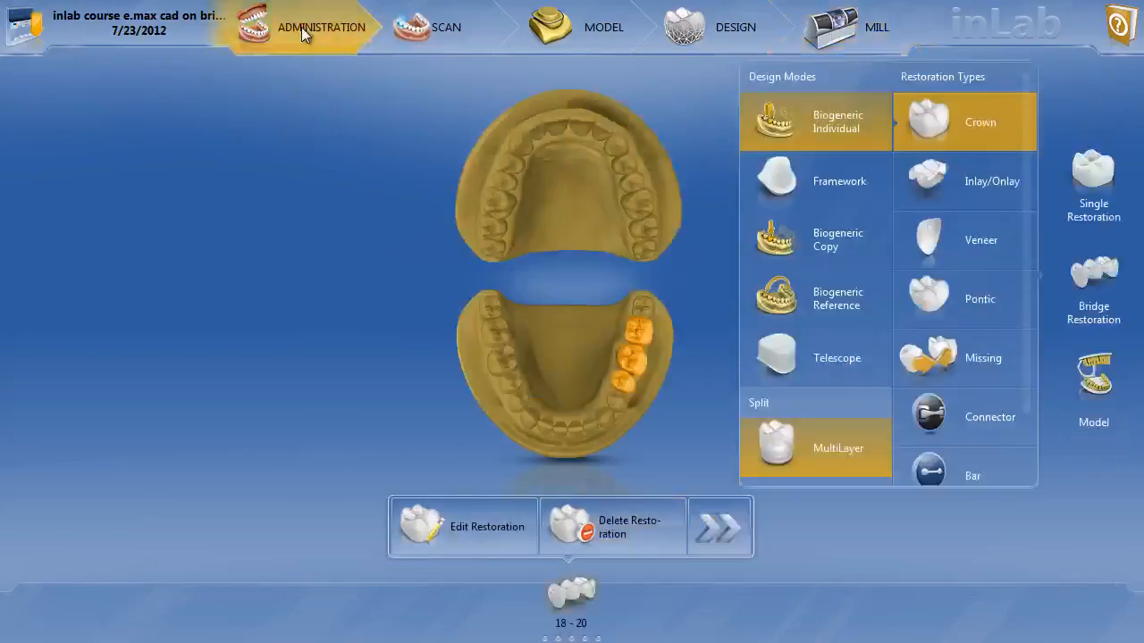
click(485, 528)
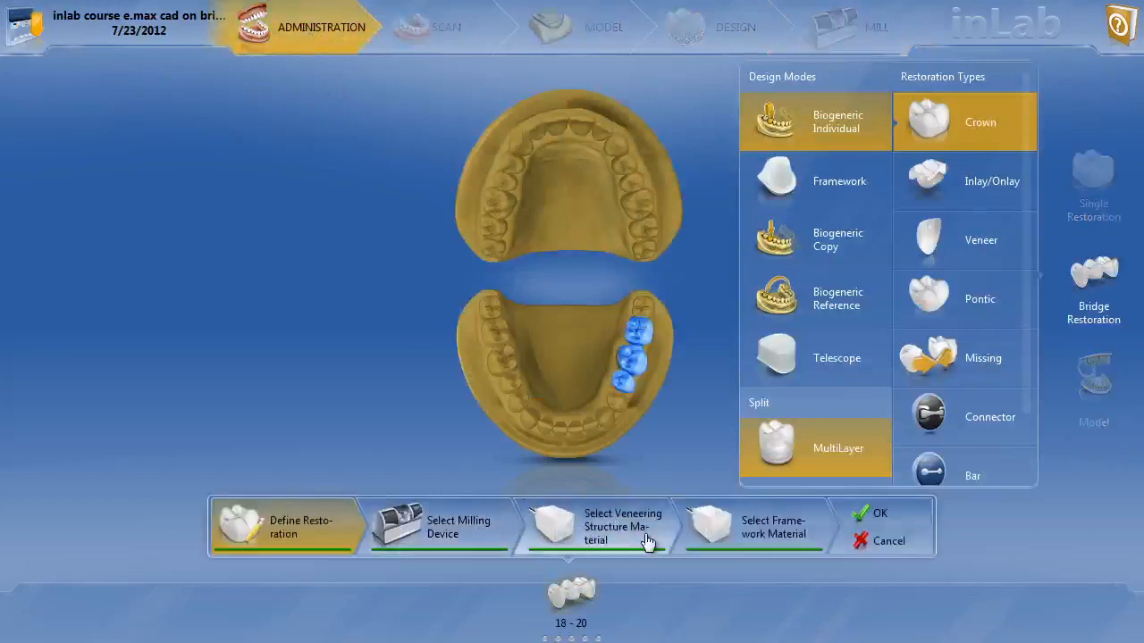
click(646, 536)
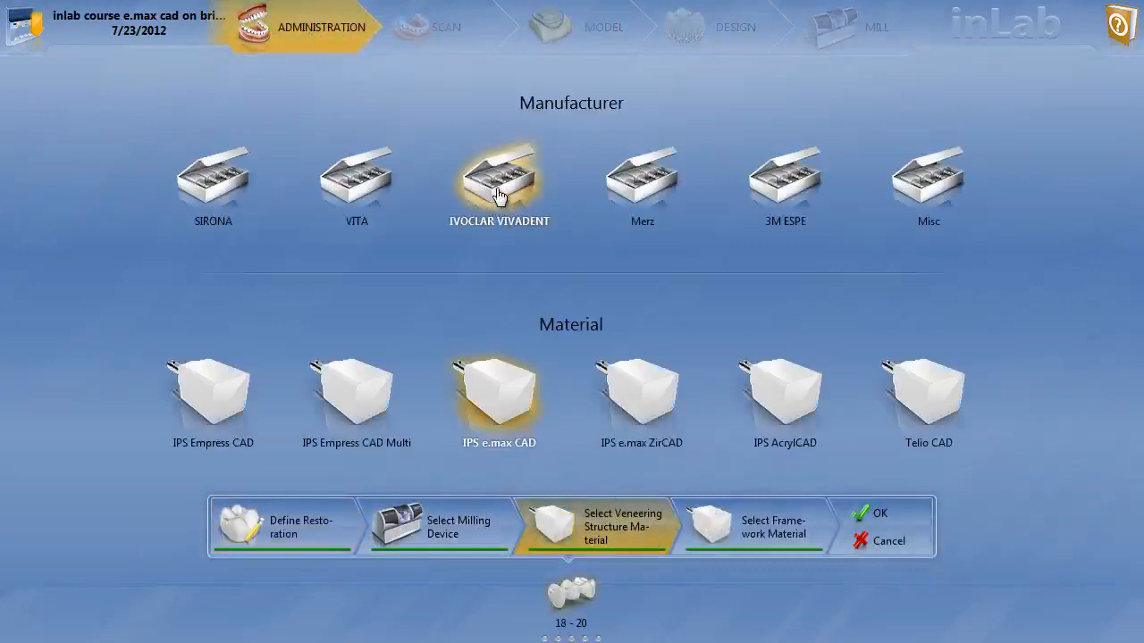
click(924, 384)
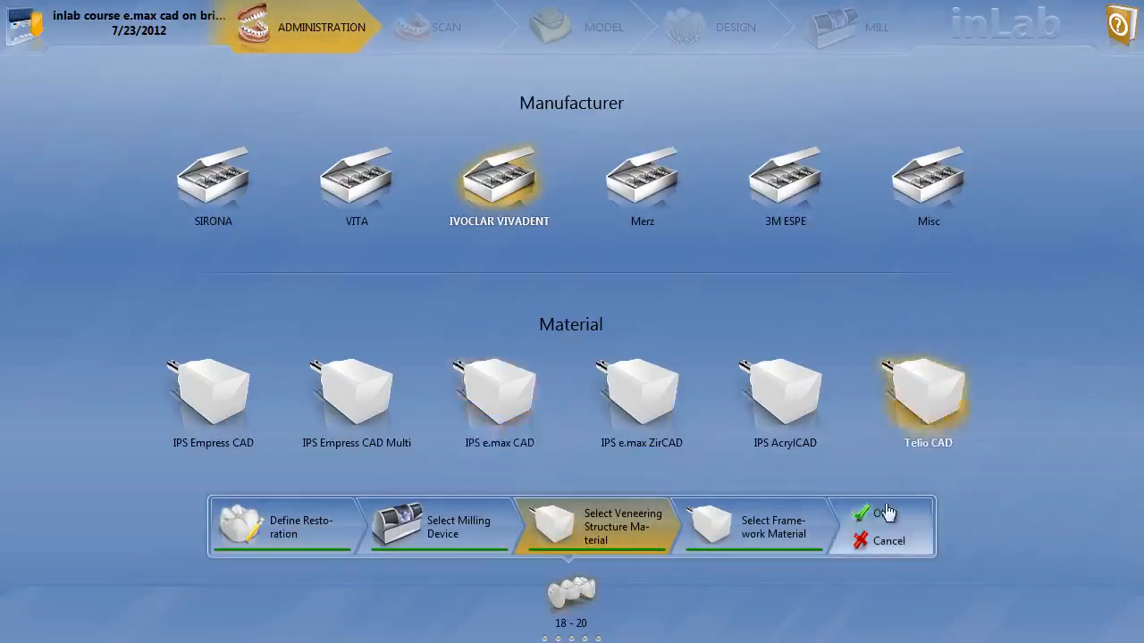
click(863, 513)
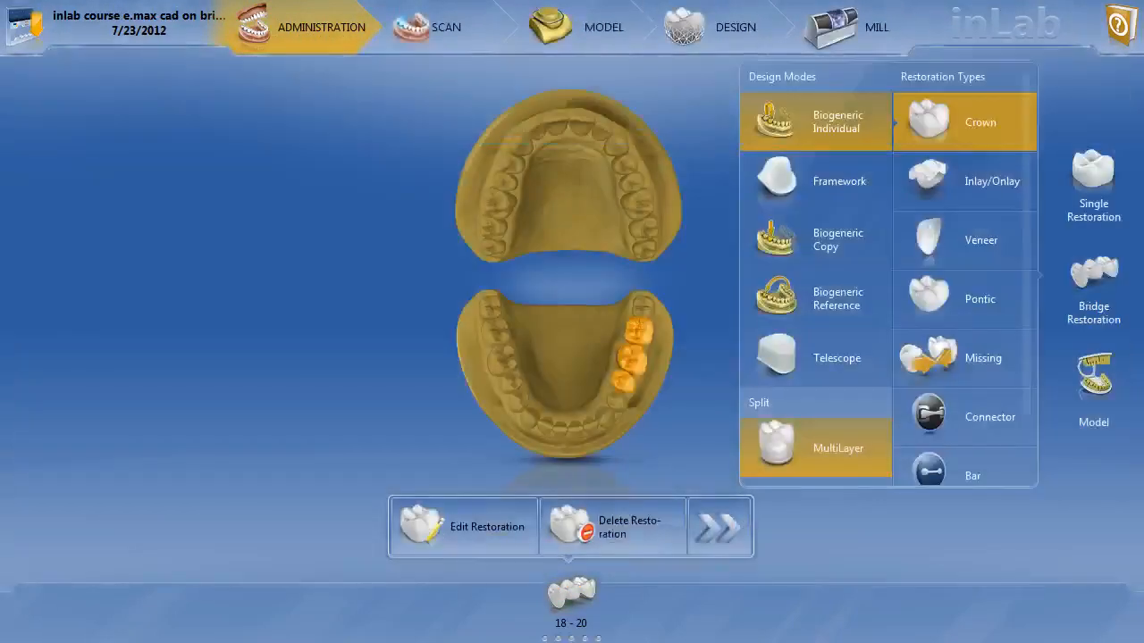
Step: Return to the milling phase and examine the bridge's position in the block from the side and from the occlusal surface
click(880, 30)
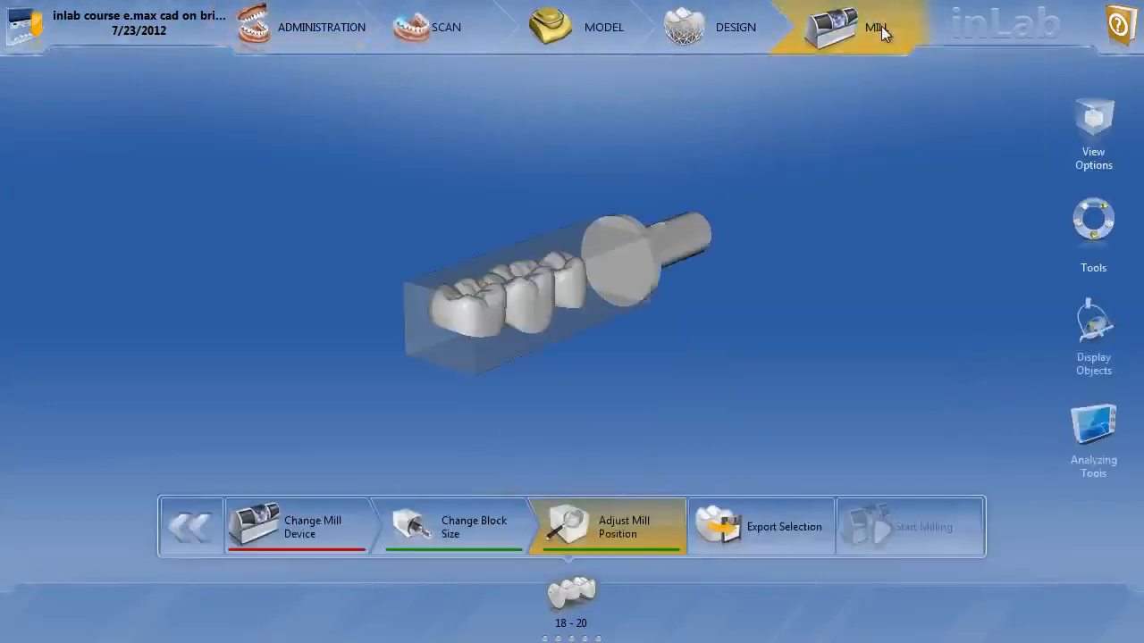
drag(598, 326, 700, 392)
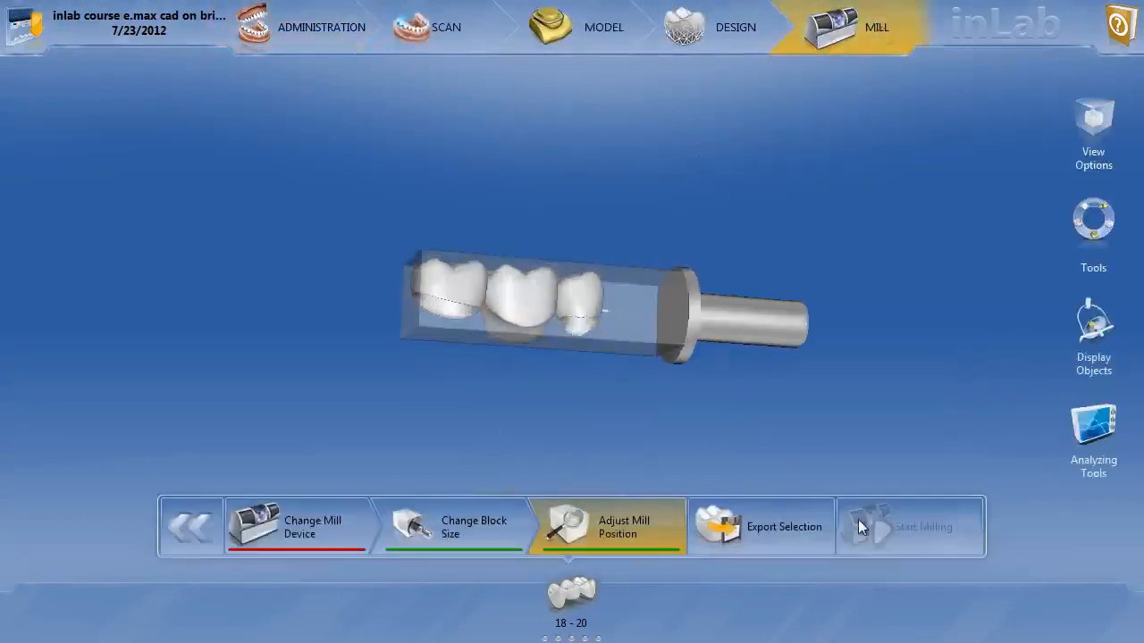
drag(588, 307, 533, 268)
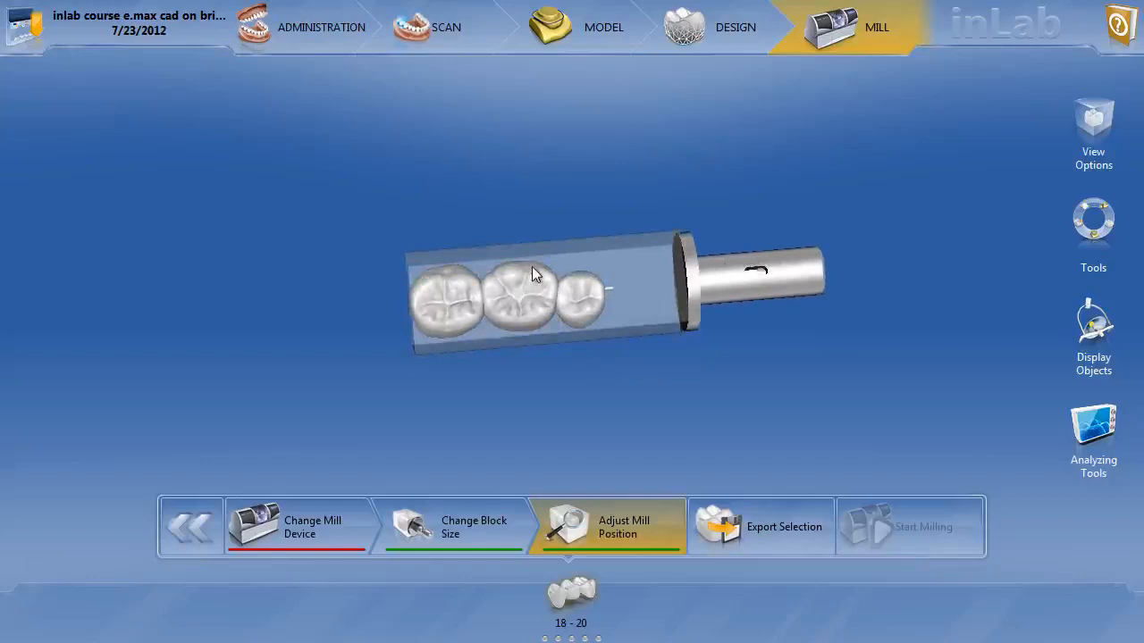
drag(608, 267, 620, 289)
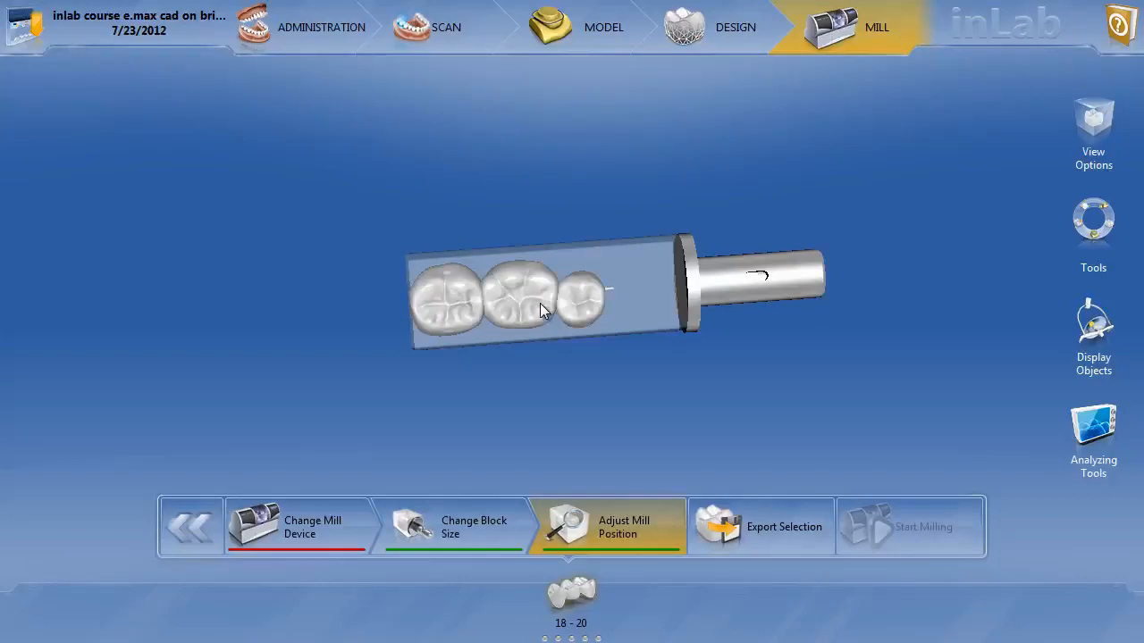
Step: Edit the bridge restoration again and set the veneering structure material to IPS e.max CAD
click(286, 20)
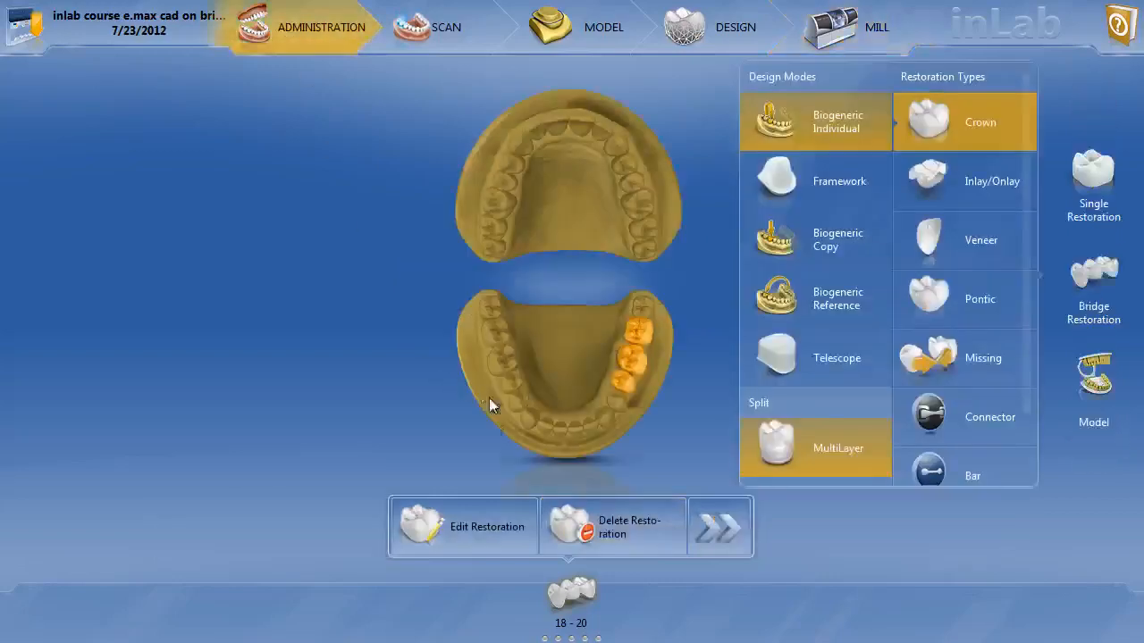
click(487, 528)
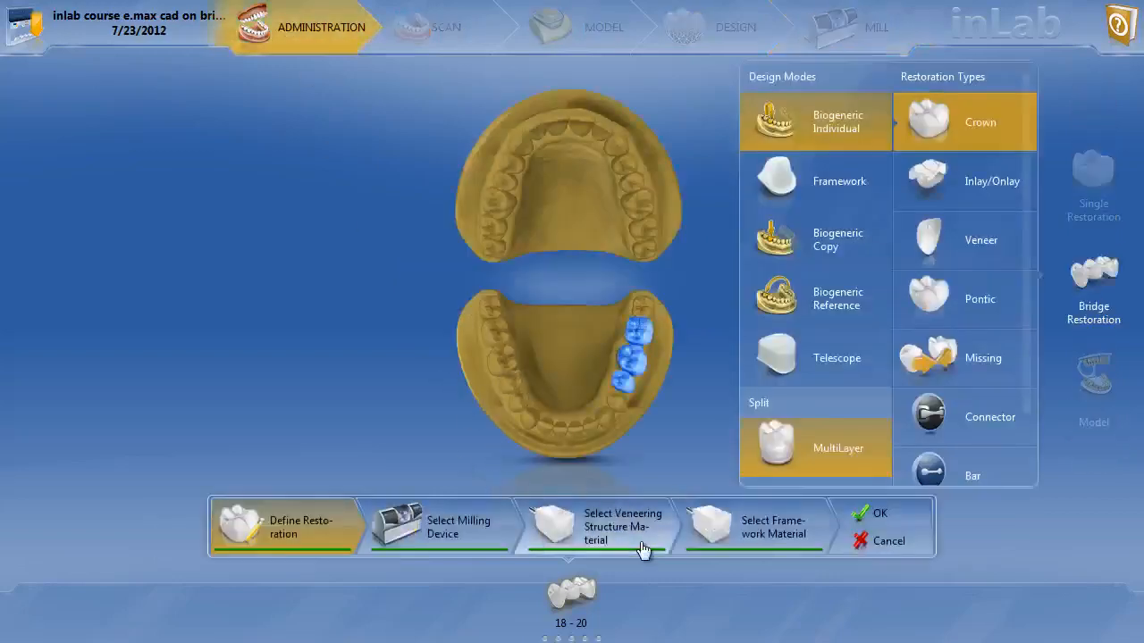
click(618, 514)
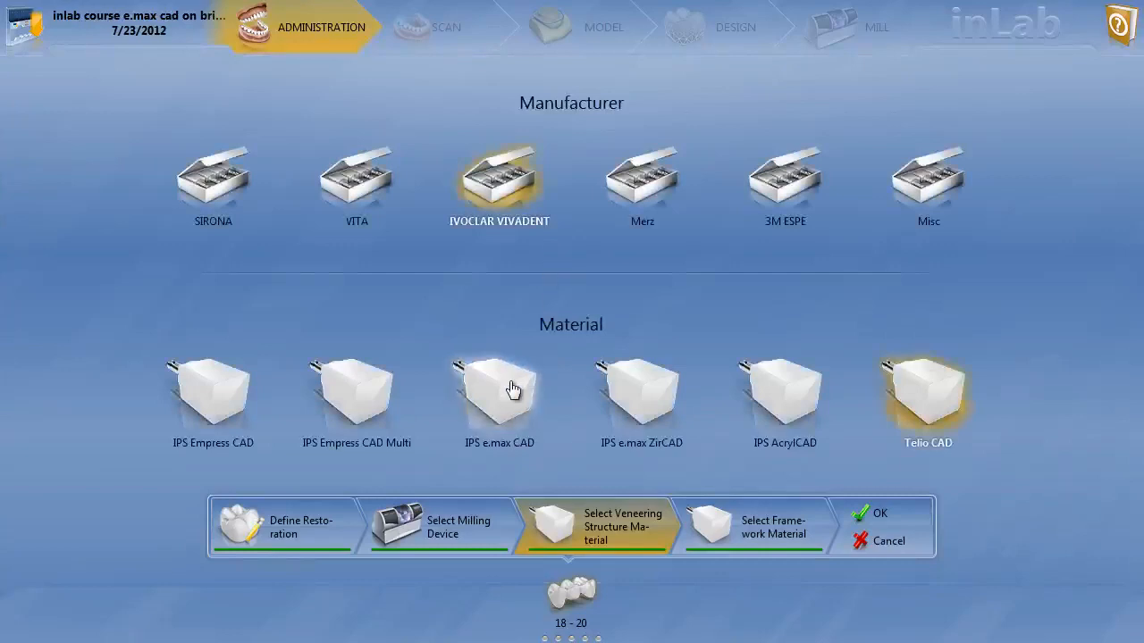
click(511, 389)
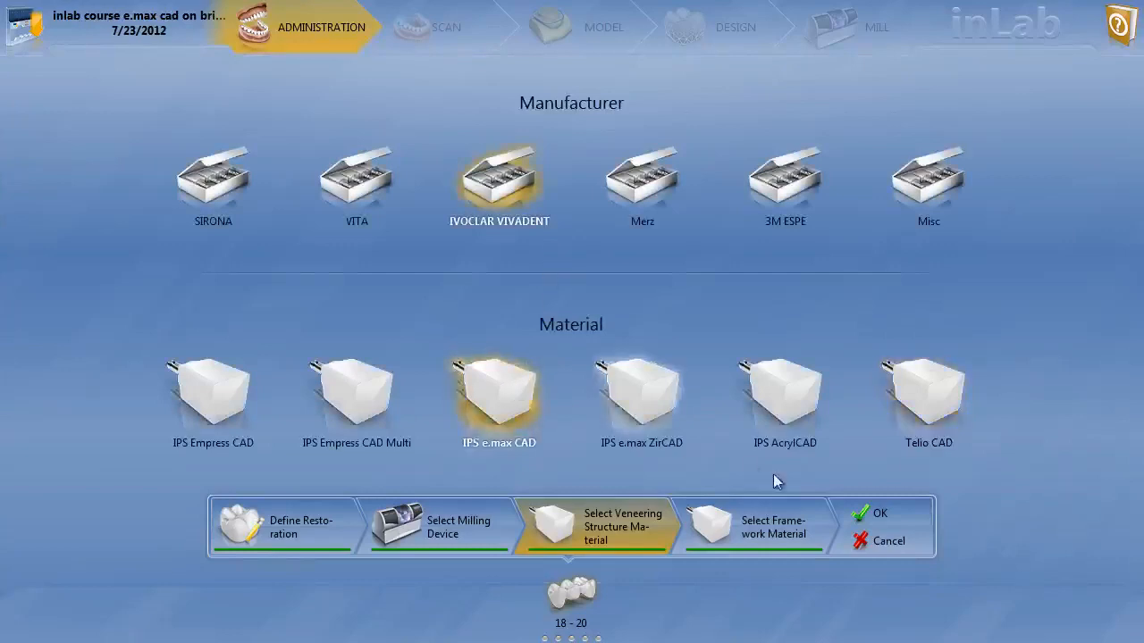
click(867, 516)
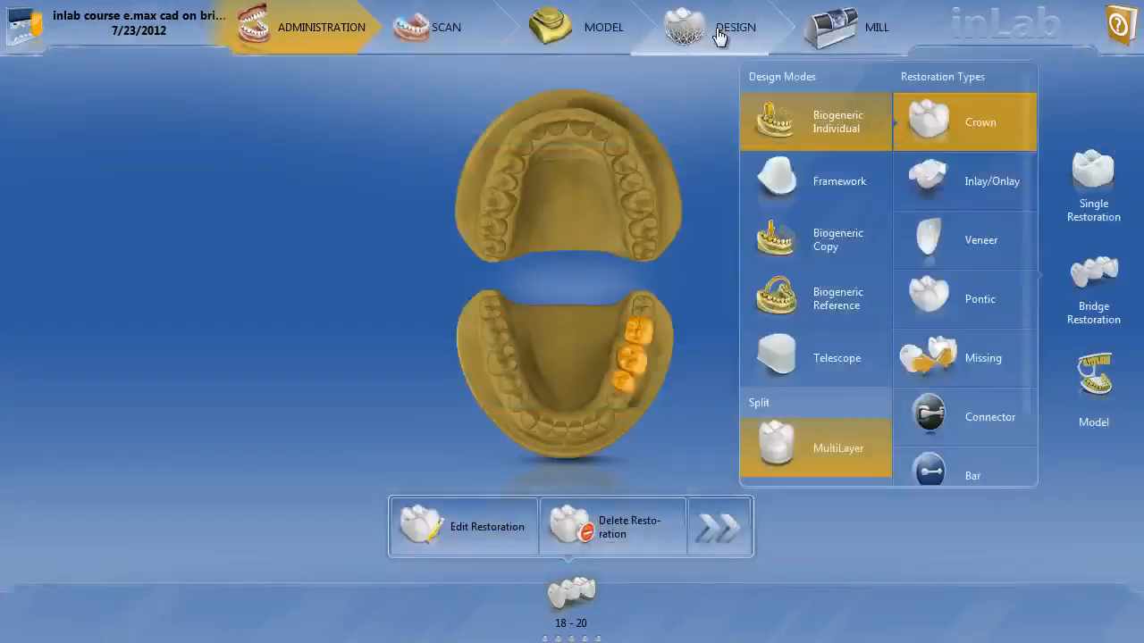
Step: Return to the design phase and apply the Split tool to the full-contour bridge 18–20
click(719, 32)
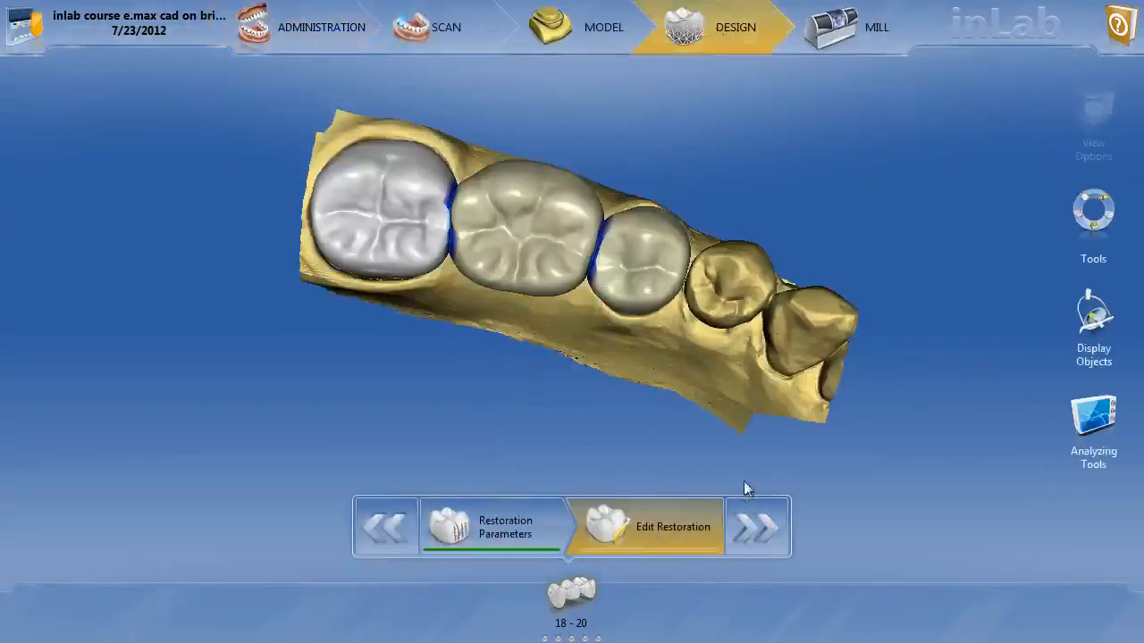
drag(623, 260, 650, 313)
right_drag(649, 313, 644, 390)
drag(596, 309, 630, 308)
right_click(630, 307)
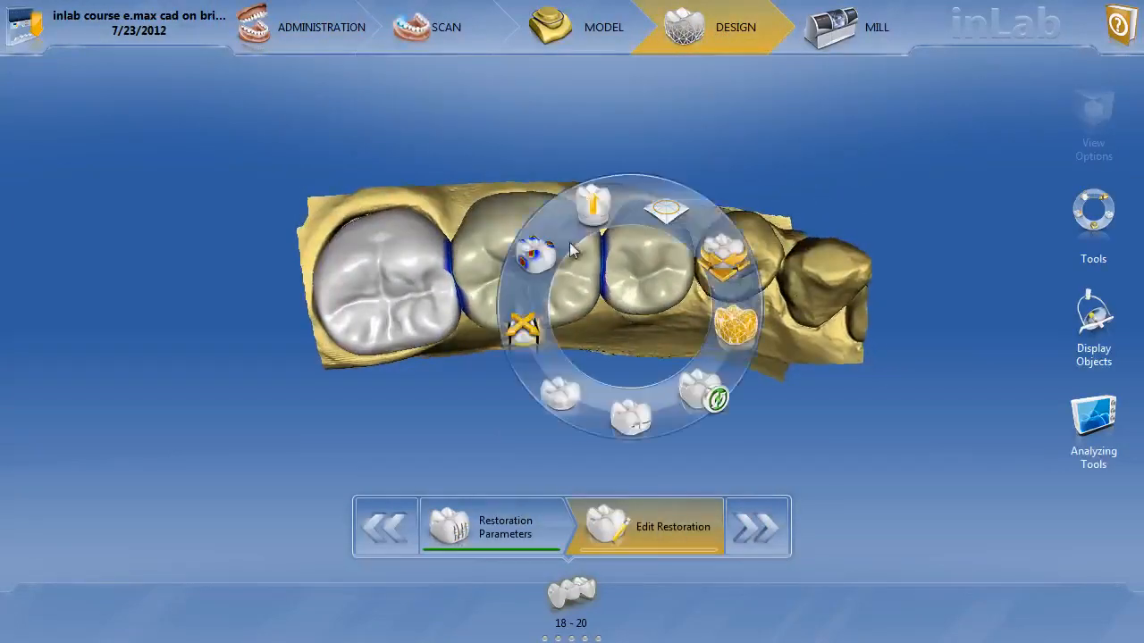
click(591, 207)
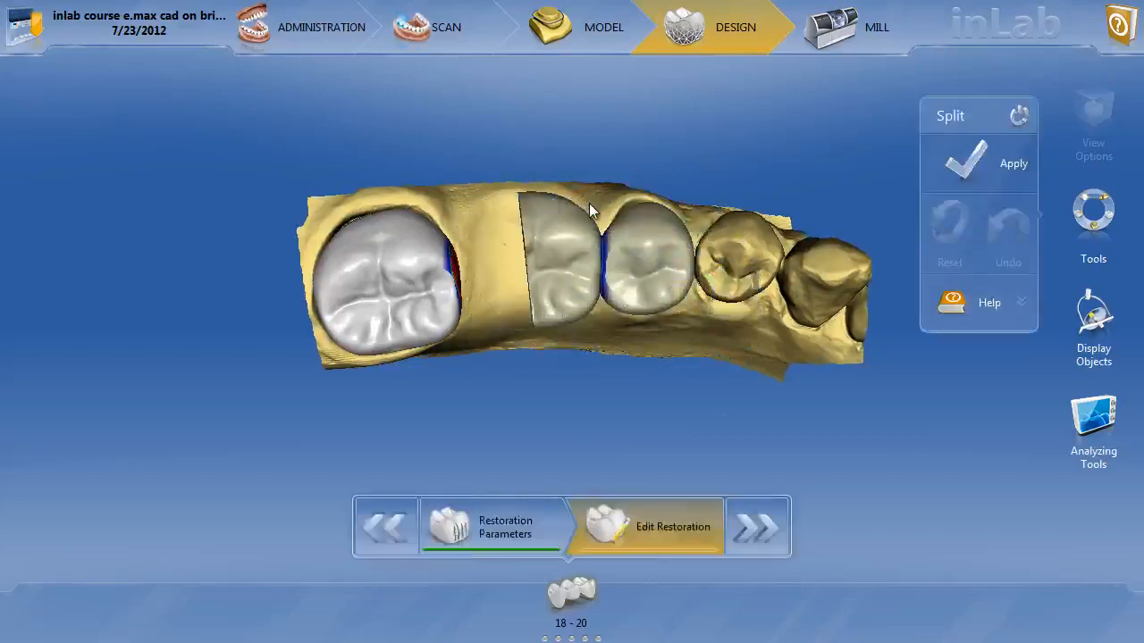
click(965, 163)
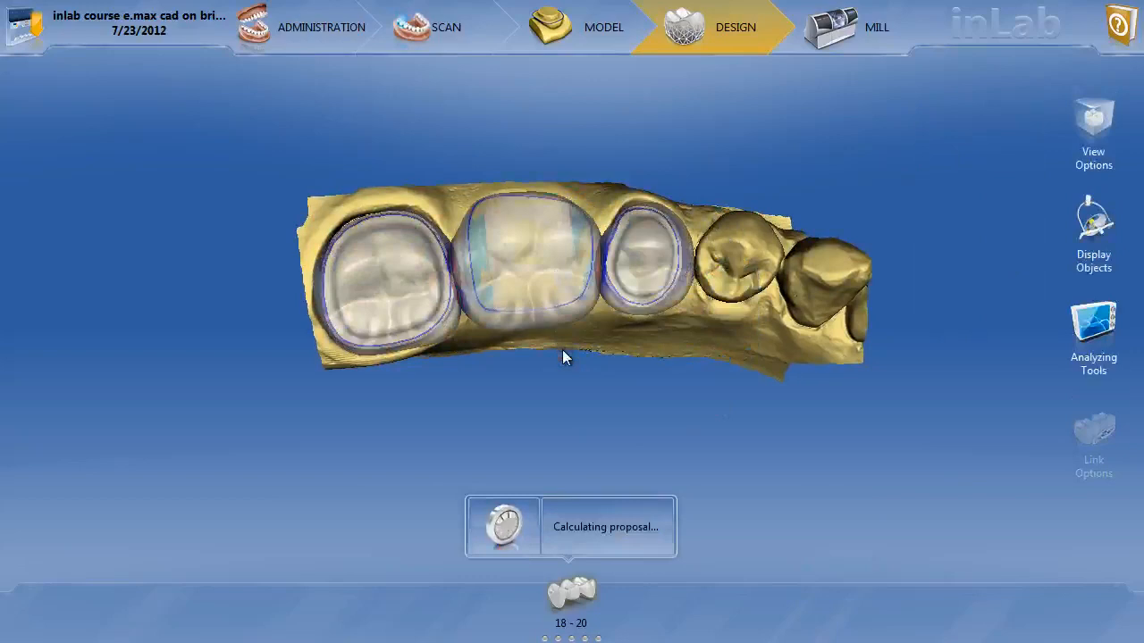
Step: Examine the framework under the transparent veneering structure on teeth 18 to 20, including the connectors, from the side and occlusally
drag(522, 237, 571, 269)
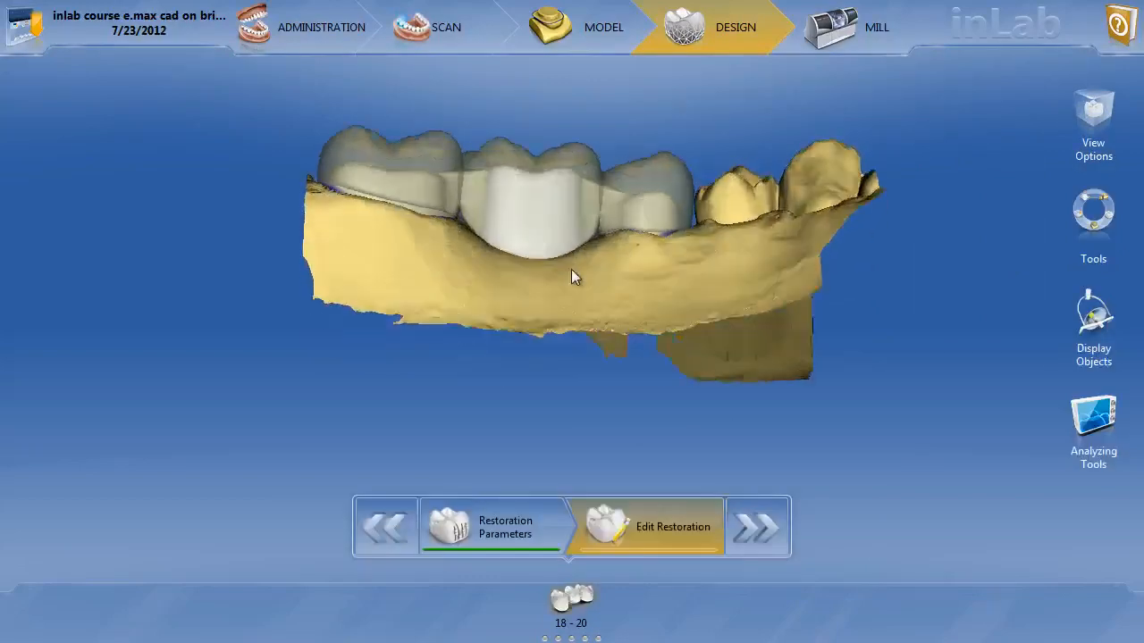
right_drag(571, 269, 574, 345)
drag(595, 256, 629, 270)
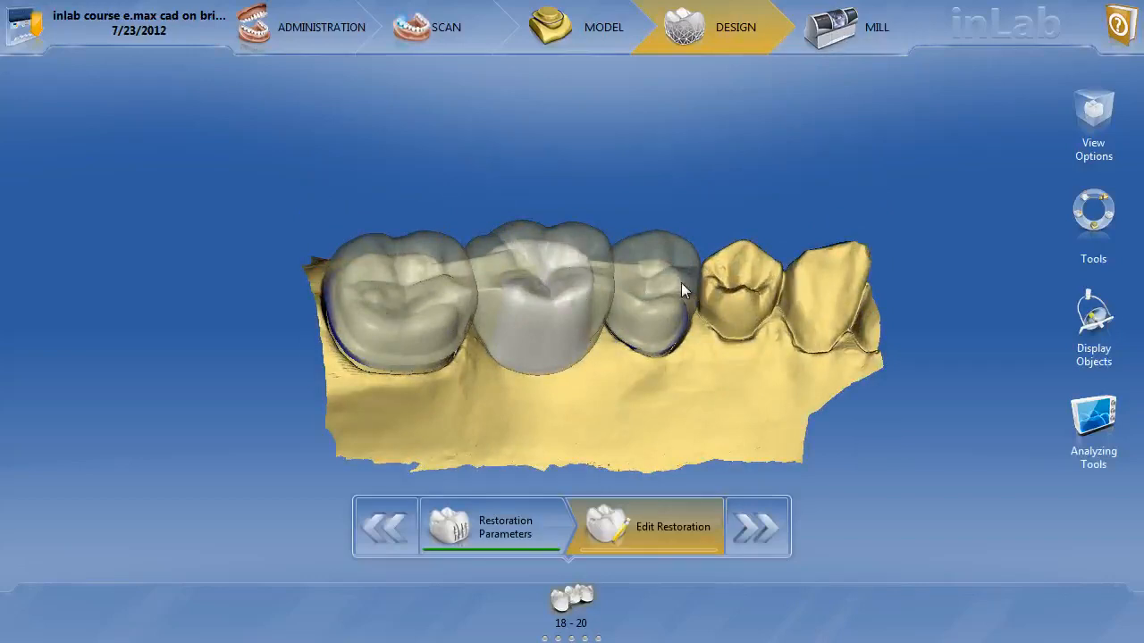
middle_drag(756, 311, 623, 327)
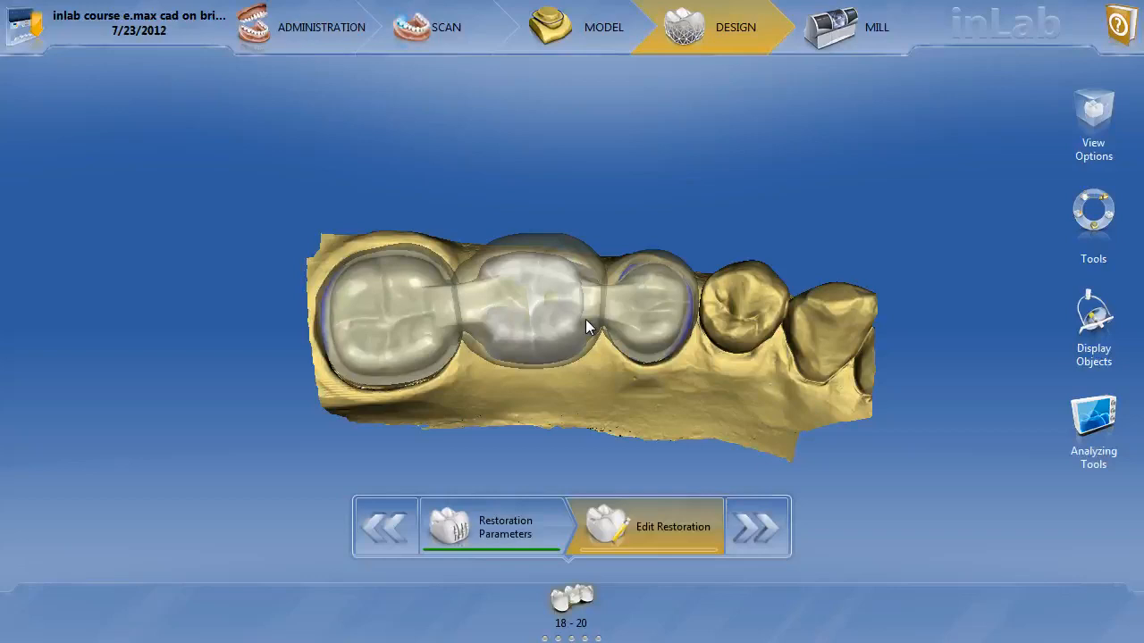
mouse_move(584, 394)
mouse_down()
mouse_move(584, 288)
mouse_move(718, 283)
mouse_move(735, 301)
mouse_move(651, 325)
mouse_move(592, 283)
mouse_move(555, 386)
mouse_move(572, 402)
mouse_up()
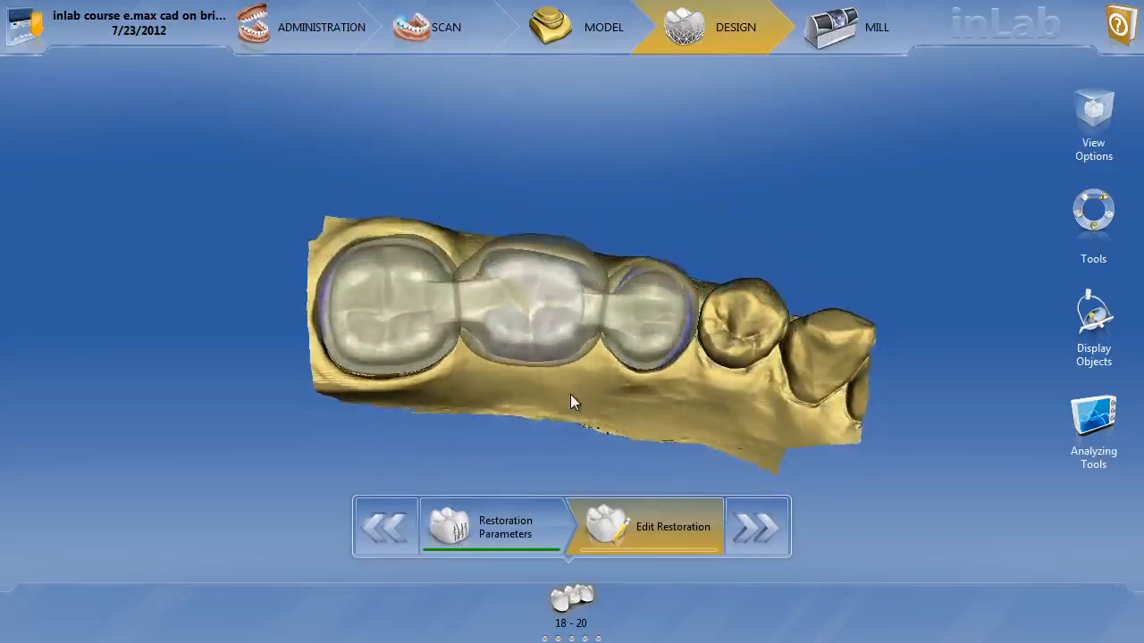